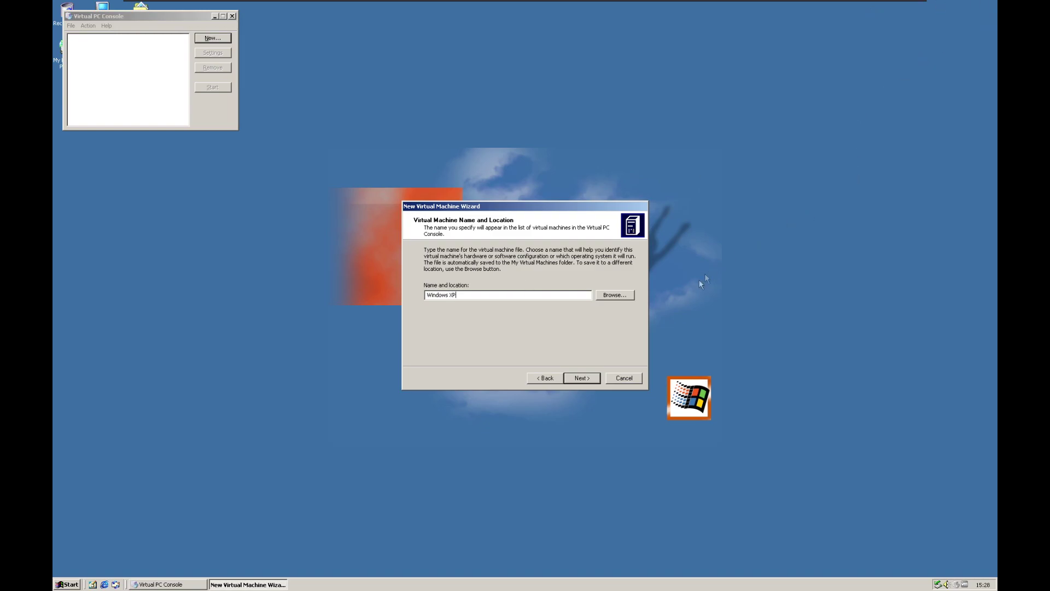
- Create the 'Windows XP' machine with 514 MB RAM and a new disk at the default location
{"action": "left_click", "coordinate": [594, 377]}
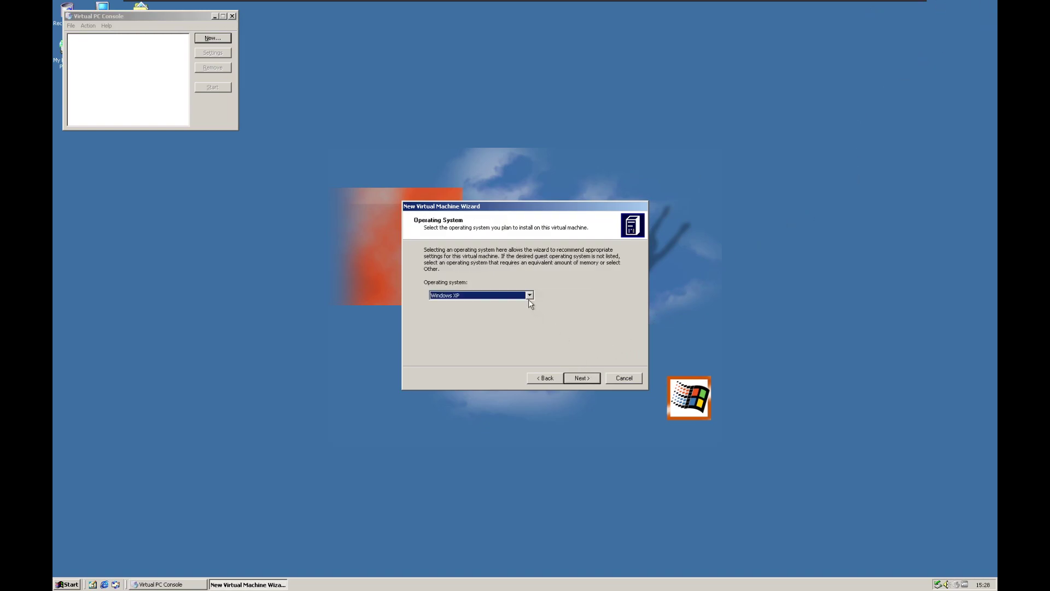
{"action": "left_click", "coordinate": [580, 376]}
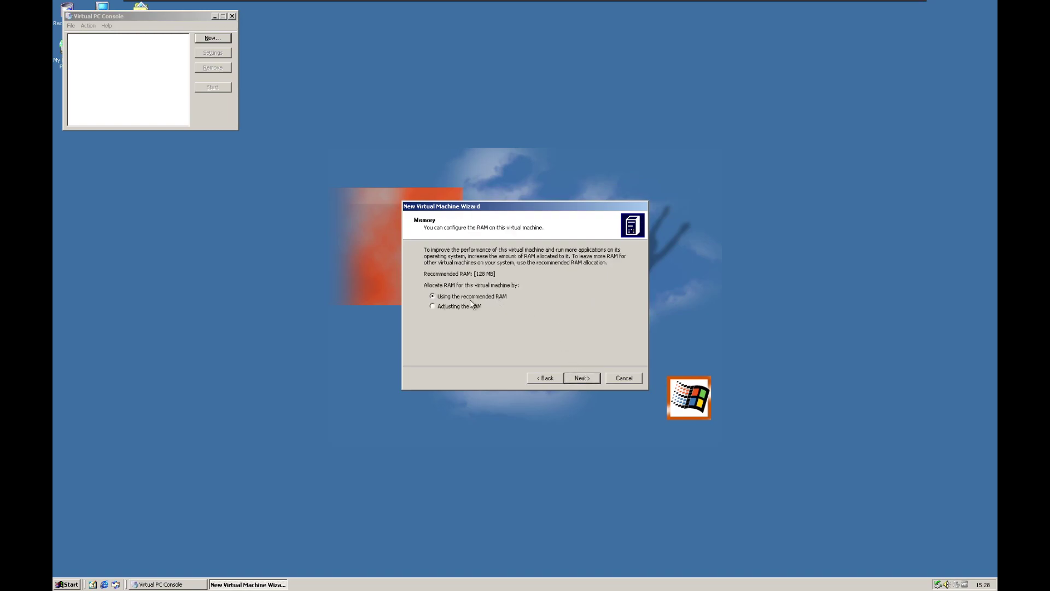
{"action": "left_click", "coordinate": [432, 306]}
{"action": "left_click_drag", "start_coordinate": [459, 332], "coordinate": [530, 333]}
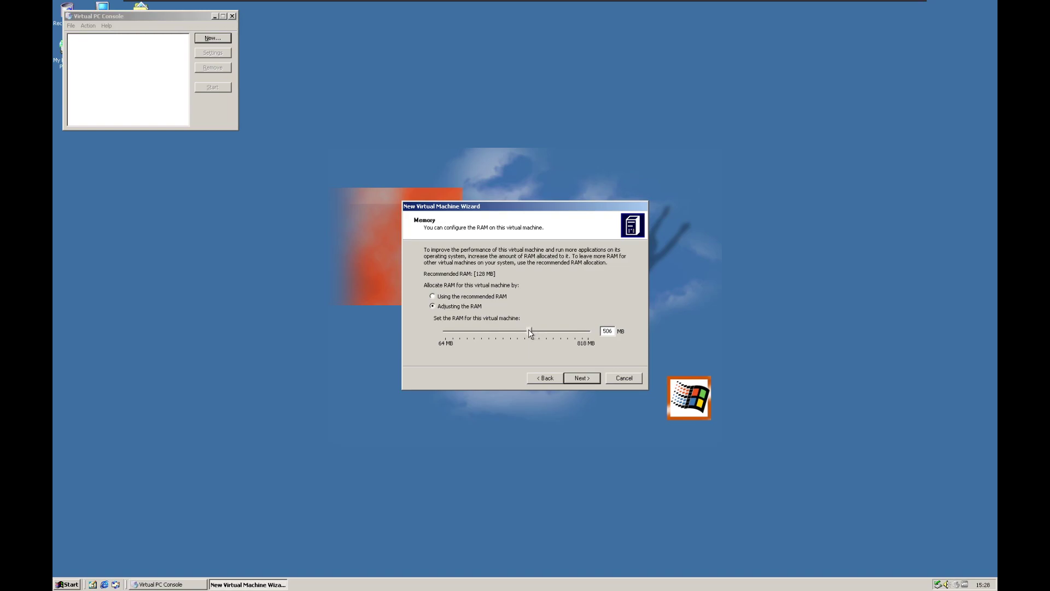
{"action": "left_click", "coordinate": [594, 379]}
{"action": "left_click", "coordinate": [477, 310]}
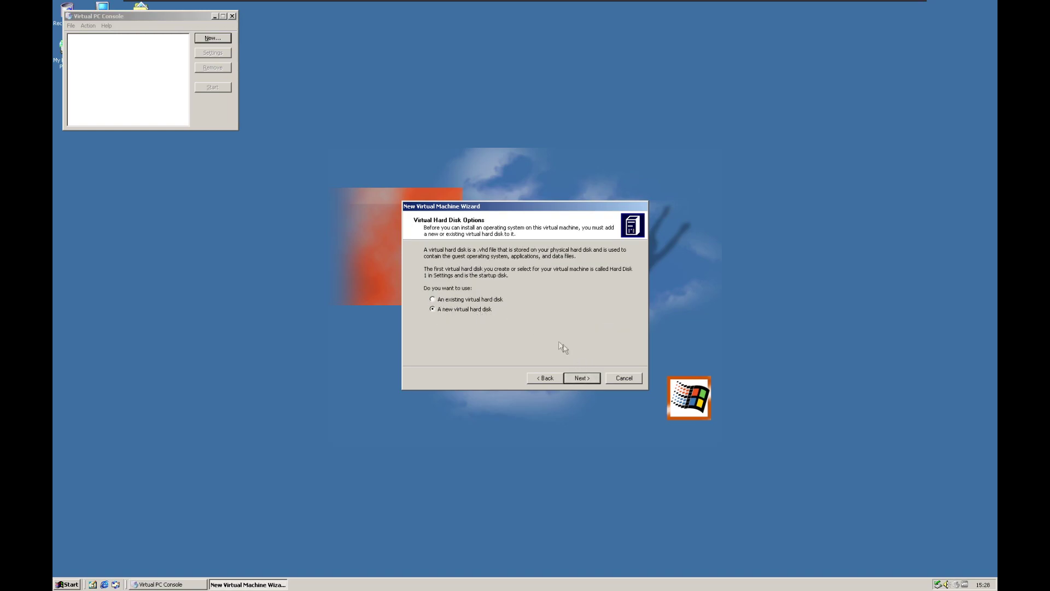
{"action": "left_click", "coordinate": [587, 379]}
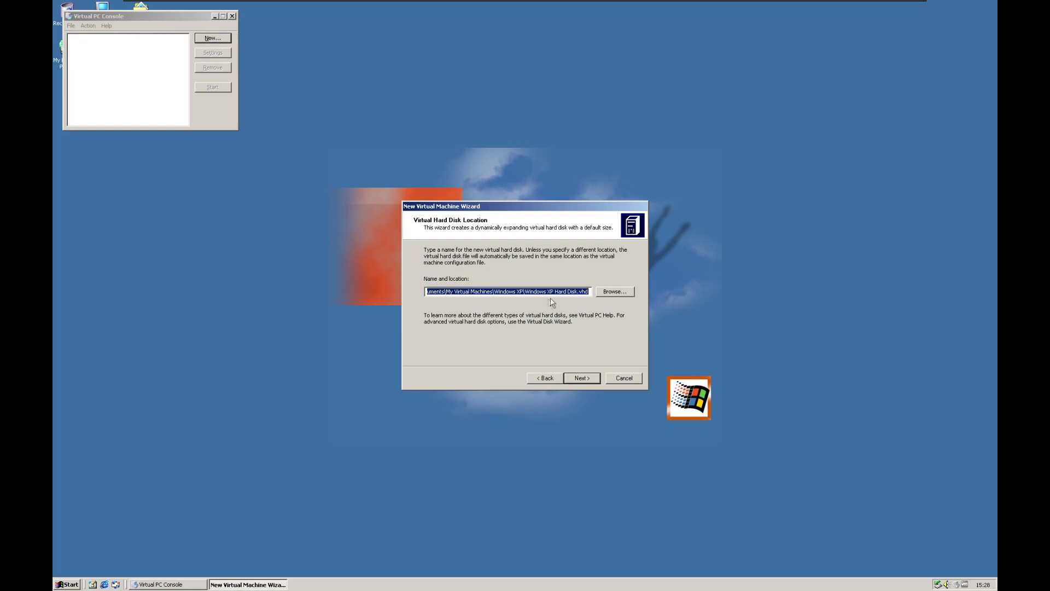
{"action": "left_click", "coordinate": [577, 375]}
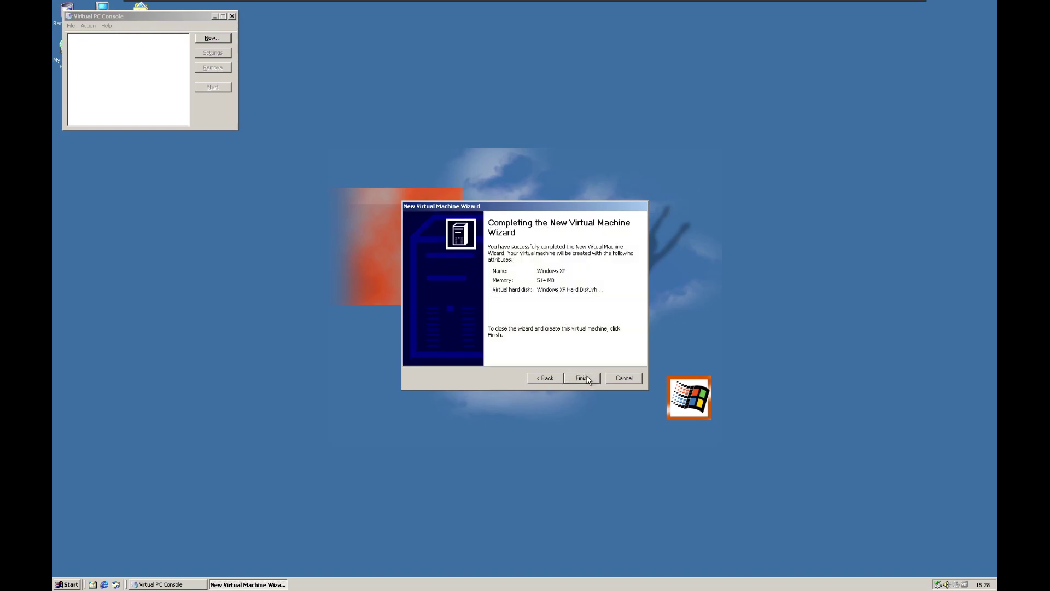
{"action": "left_click", "coordinate": [583, 379]}
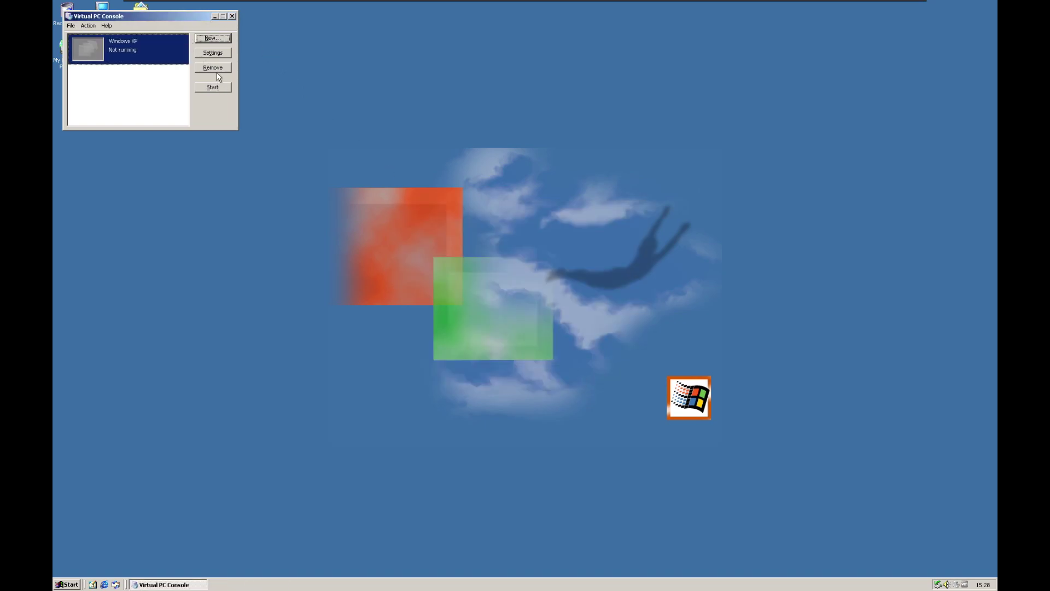
{"action": "left_click", "coordinate": [213, 52]}
{"action": "left_click", "coordinate": [415, 231]}
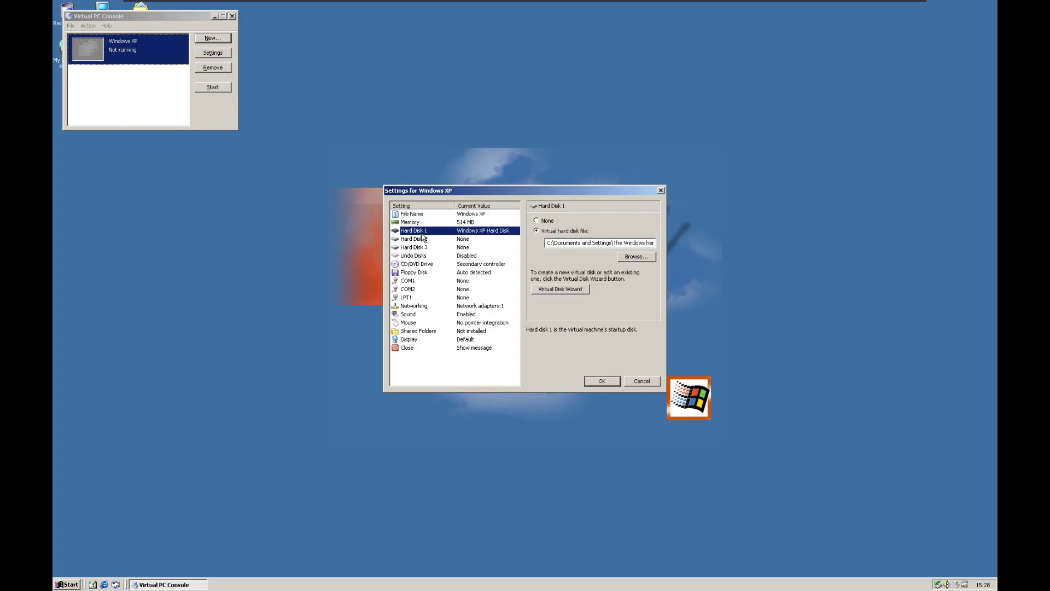
{"action": "left_click", "coordinate": [563, 295]}
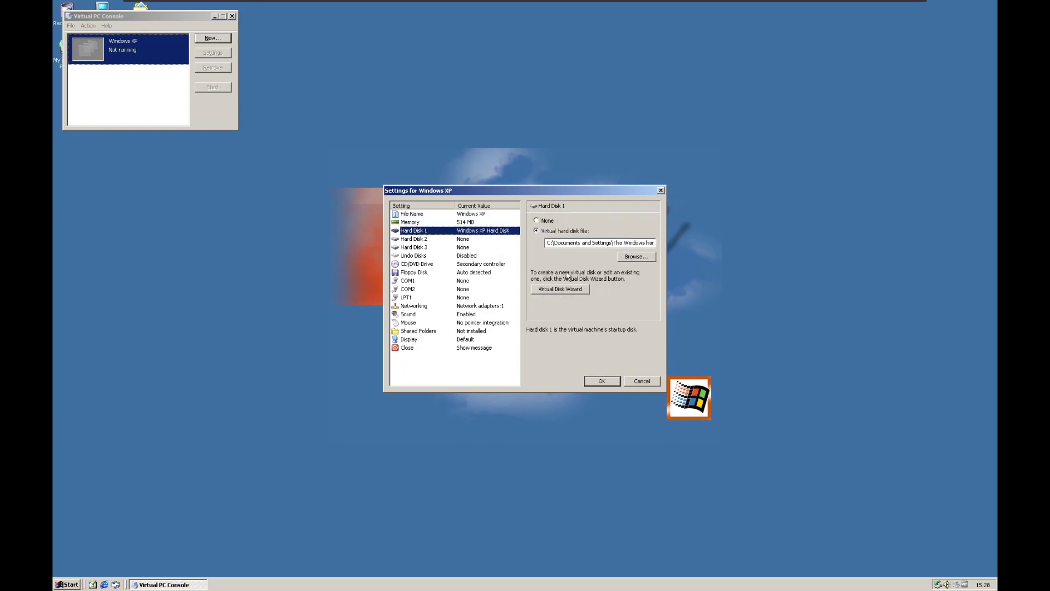
{"action": "left_click", "coordinate": [573, 294]}
{"action": "left_click", "coordinate": [587, 377]}
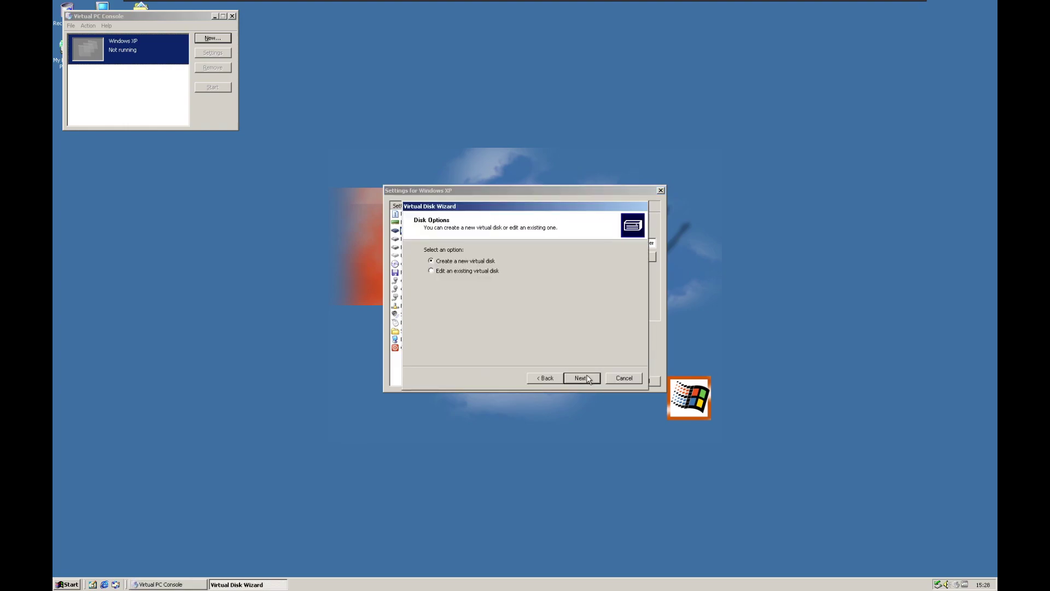
{"action": "left_click", "coordinate": [624, 378]}
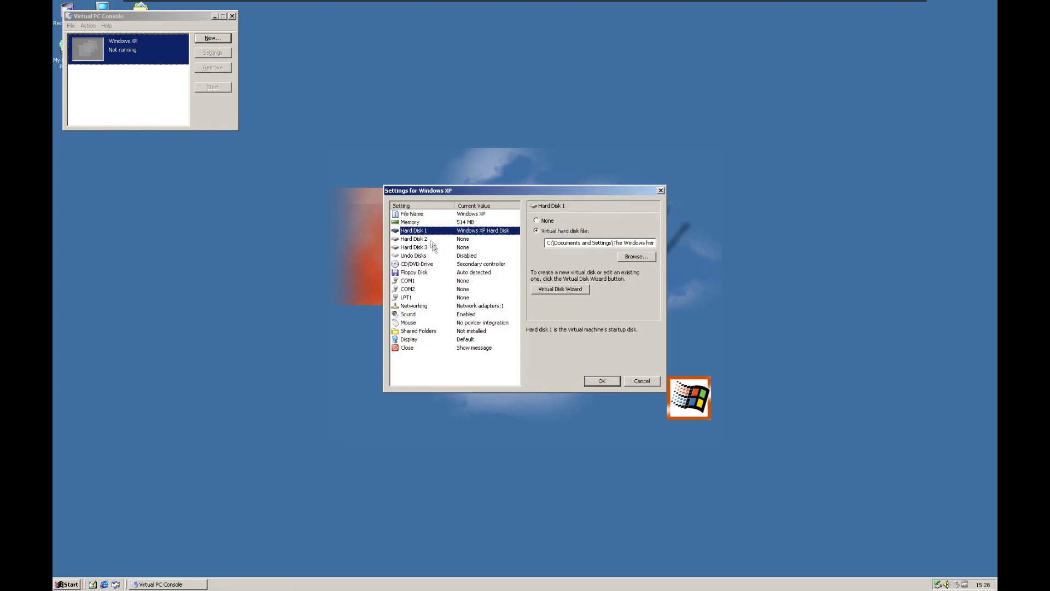
{"action": "left_click", "coordinate": [435, 247]}
{"action": "left_click", "coordinate": [448, 271]}
{"action": "left_click", "coordinate": [454, 280]}
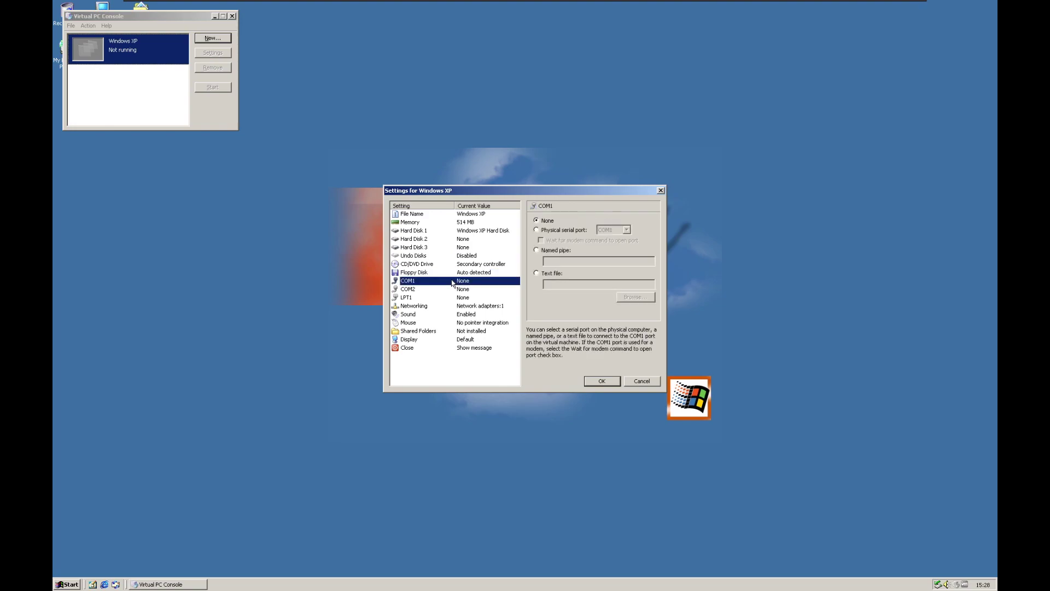
{"action": "left_click", "coordinate": [456, 322]}
{"action": "left_click", "coordinate": [459, 214]}
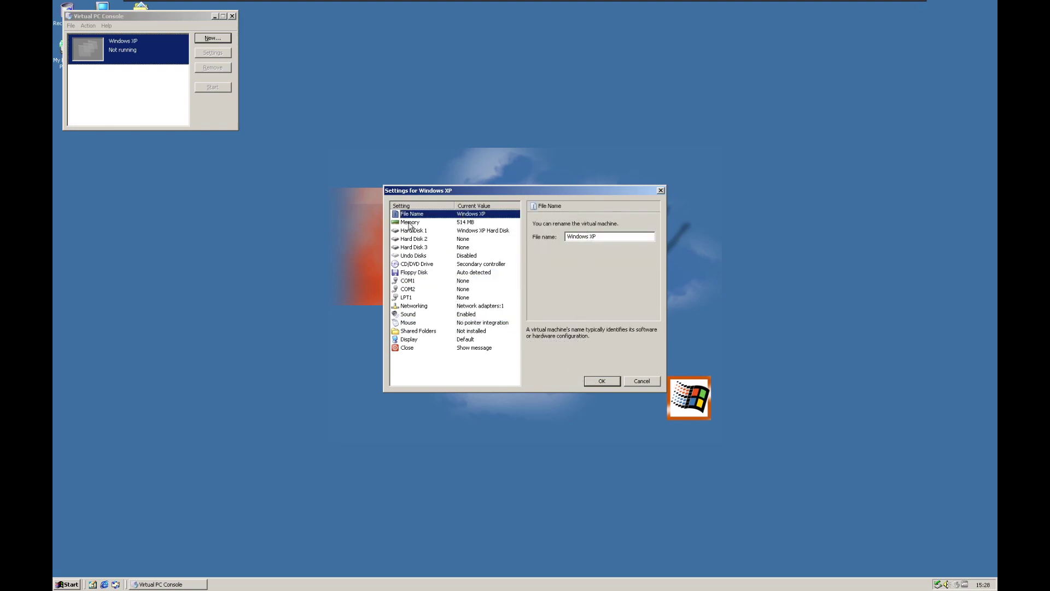
{"action": "left_click", "coordinate": [435, 264]}
{"action": "left_click", "coordinate": [434, 272]}
{"action": "left_click", "coordinate": [432, 280]}
{"action": "left_click", "coordinate": [431, 289]}
{"action": "left_click", "coordinate": [431, 297]}
{"action": "left_click", "coordinate": [434, 306]}
{"action": "left_click", "coordinate": [437, 314]}
{"action": "left_click", "coordinate": [440, 323]}
{"action": "left_click", "coordinate": [440, 330]}
{"action": "left_click", "coordinate": [437, 339]}
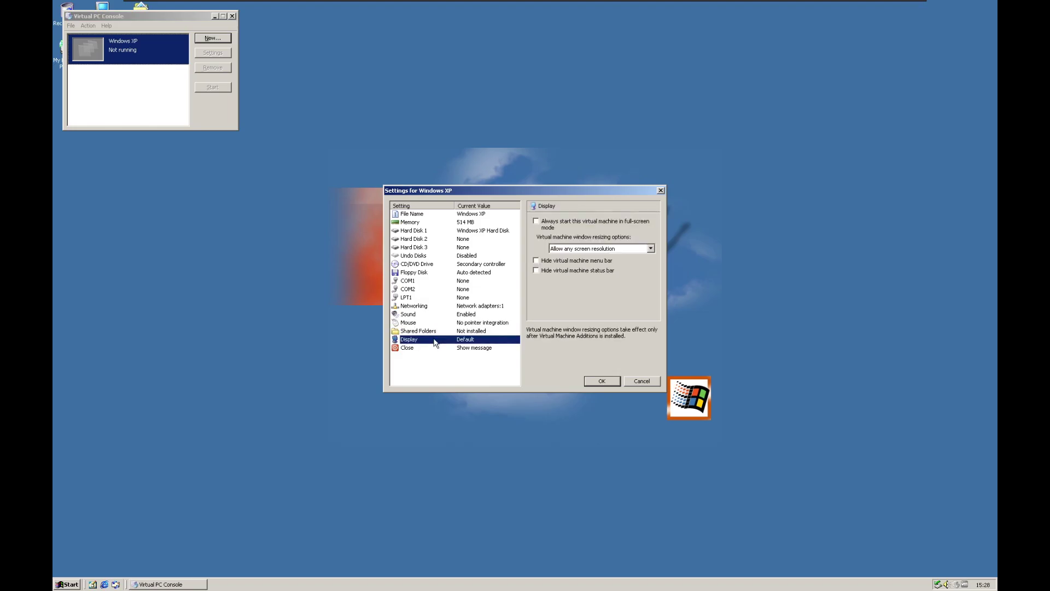
{"action": "left_click", "coordinate": [509, 348]}
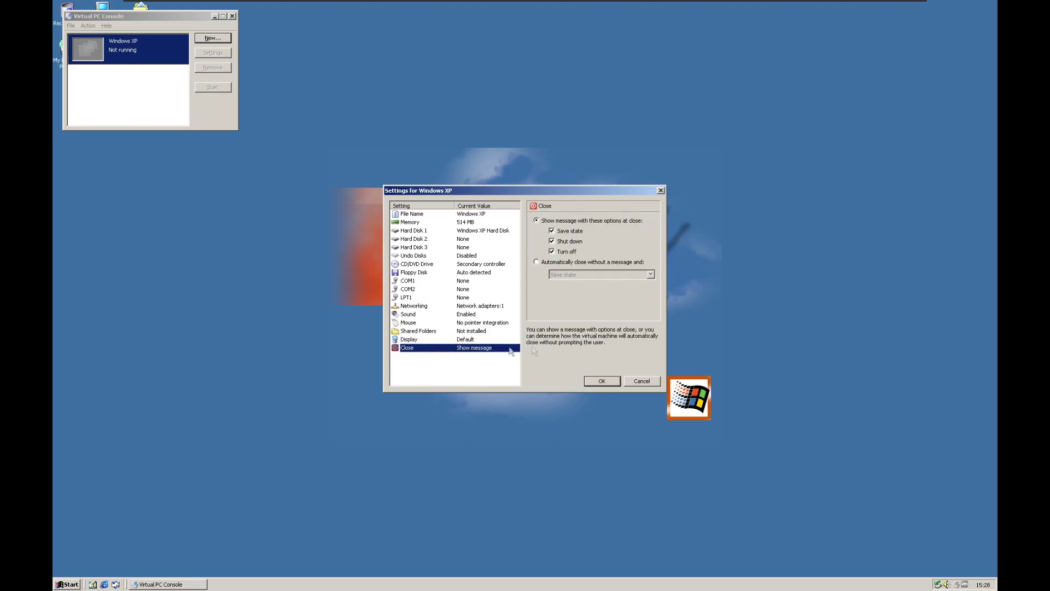
{"action": "left_click", "coordinate": [660, 190]}
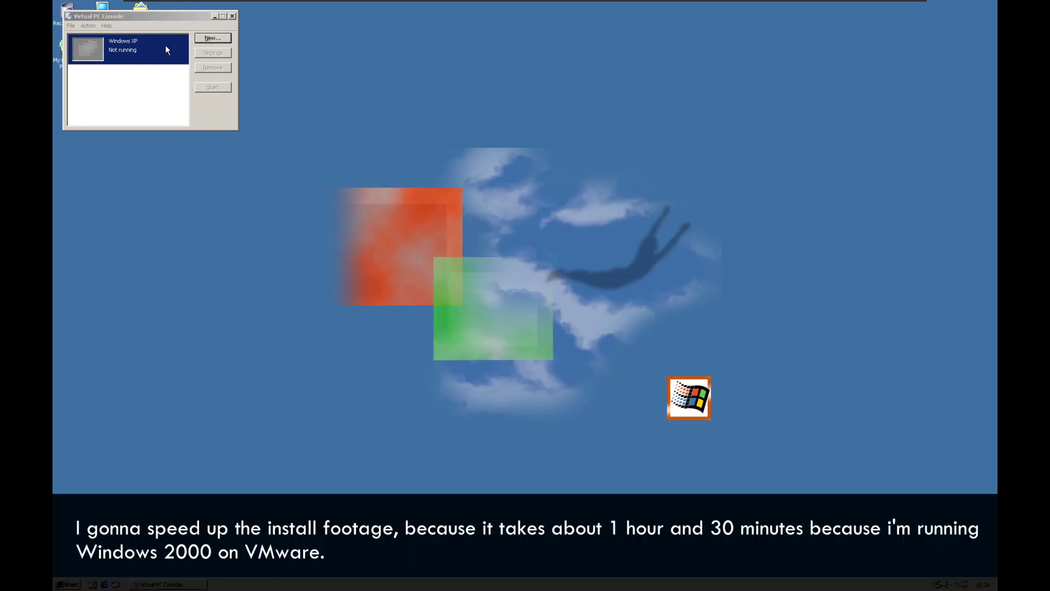
- Start the Windows XP machine with the host's physical D: drive as its CD drive
{"action": "right_click", "coordinate": [166, 46]}
{"action": "left_click", "coordinate": [180, 50]}
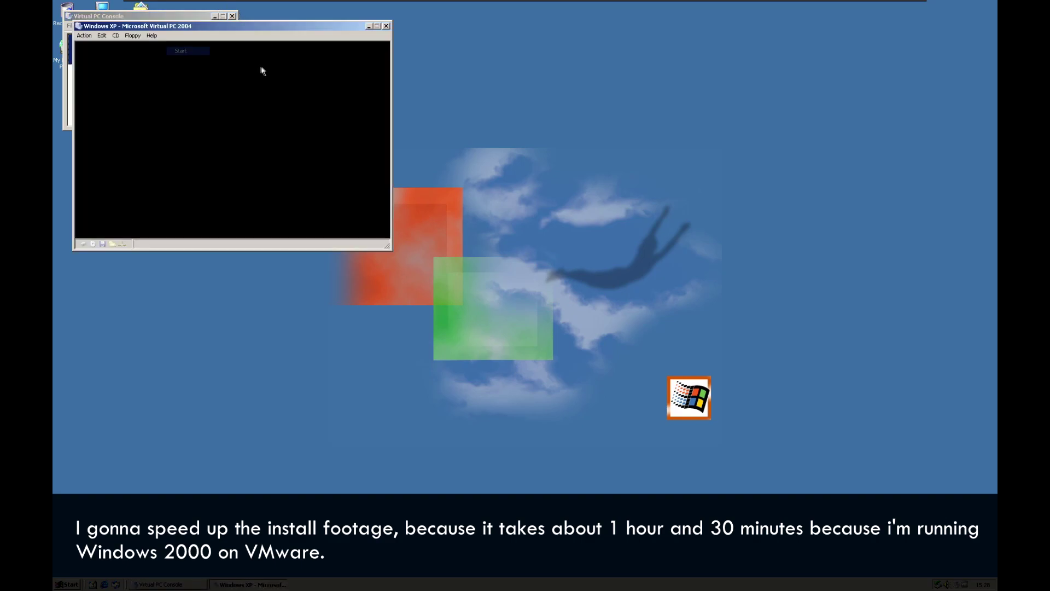
{"action": "left_click", "coordinate": [115, 35]}
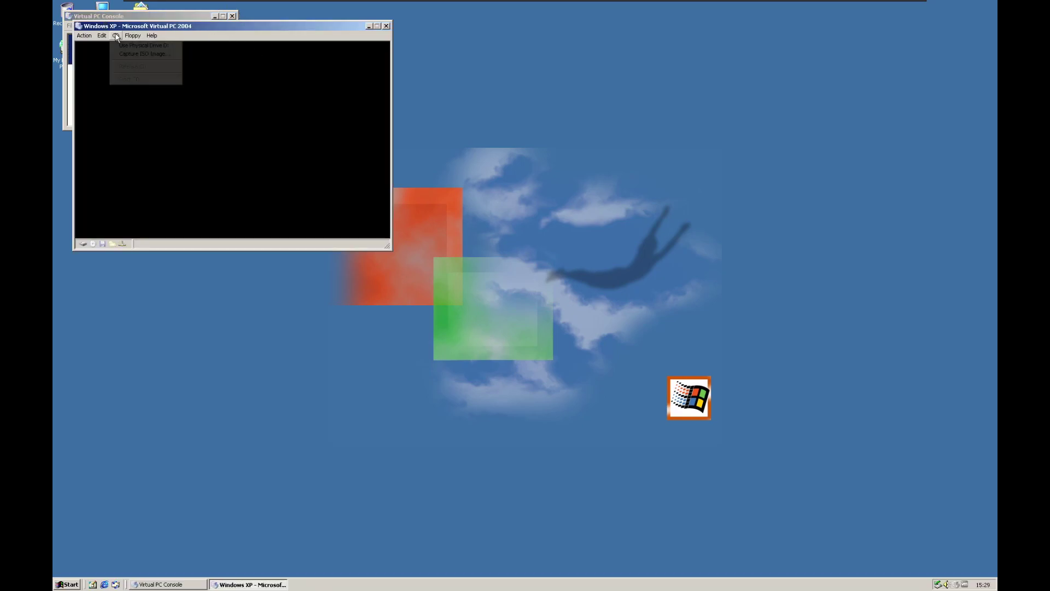
{"action": "left_click", "coordinate": [142, 47]}
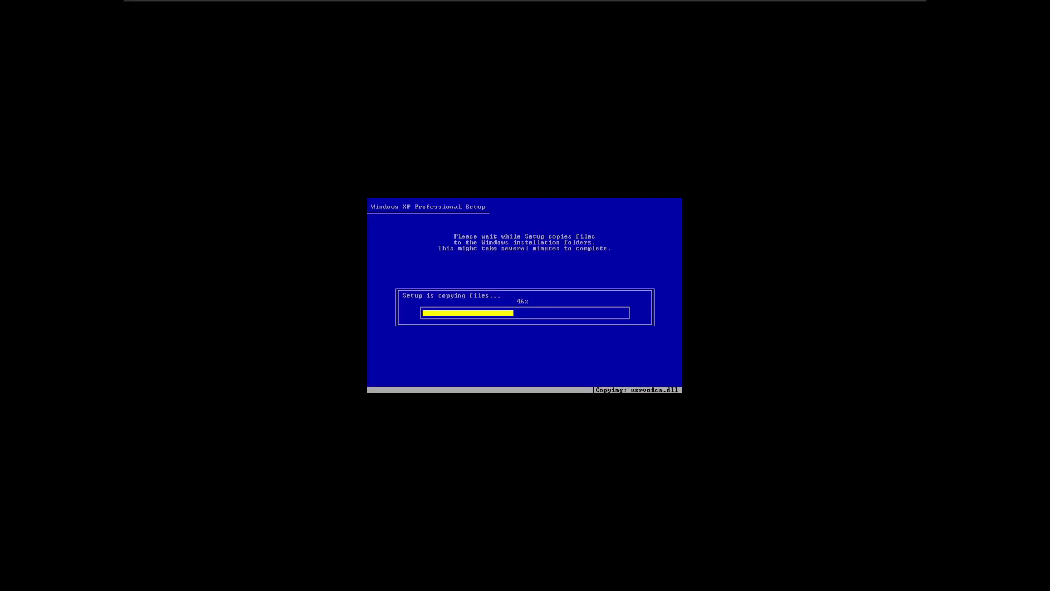
{"action": "key", "text": "ctrl+alt+Delete"}
{"action": "left_click", "coordinate": [590, 339]}
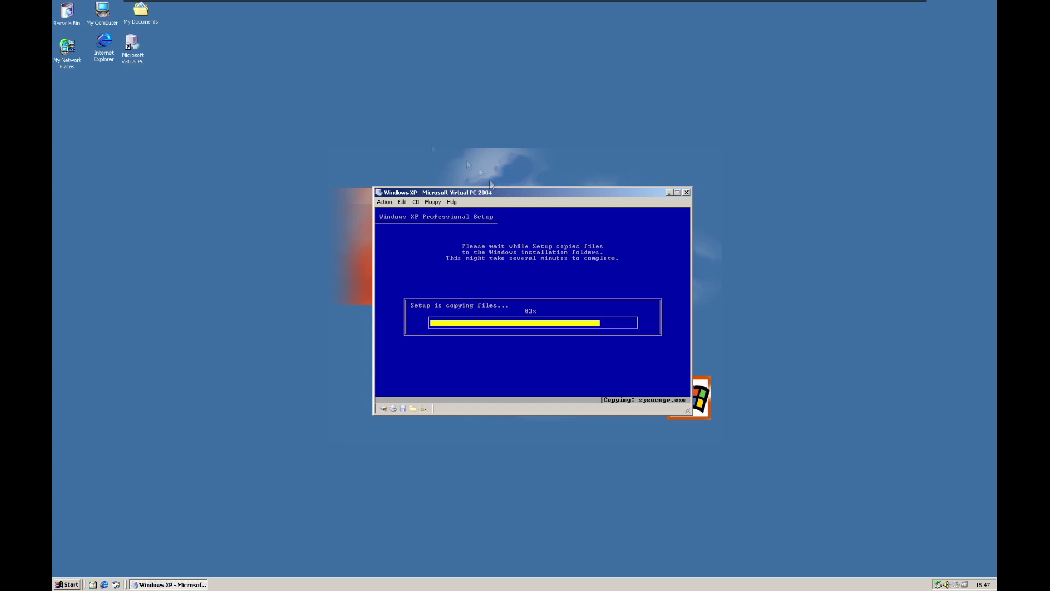
- Browse the host programs list, then move the VM window left while setup copies files
{"action": "left_click", "coordinate": [66, 585]}
{"action": "mouse_move", "coordinate": [110, 472]}
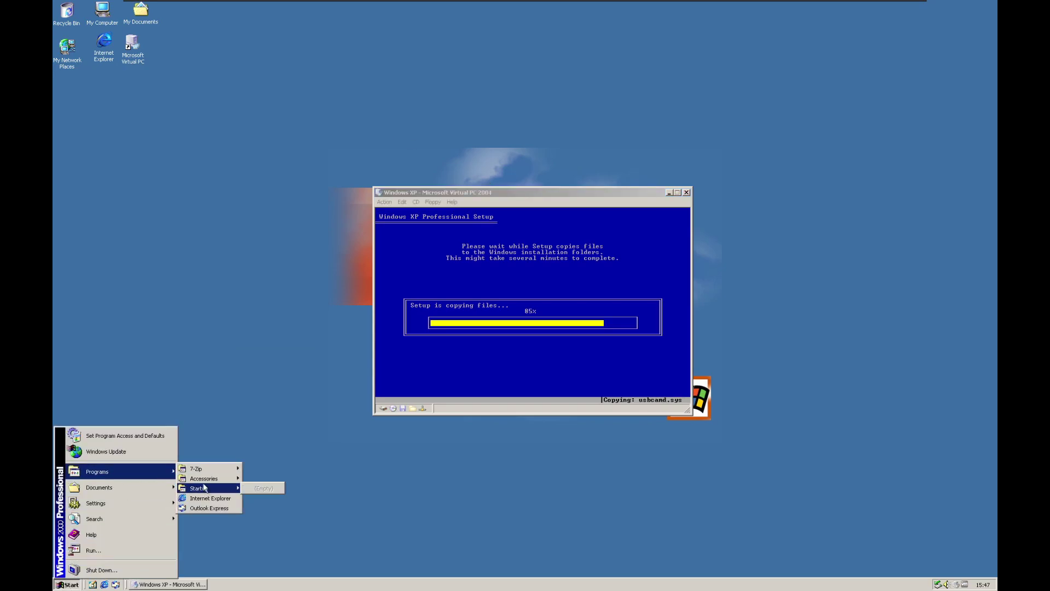
{"action": "mouse_move", "coordinate": [208, 479]}
{"action": "left_click", "coordinate": [596, 193]}
{"action": "left_click_drag", "start_coordinate": [596, 192], "coordinate": [446, 174]}
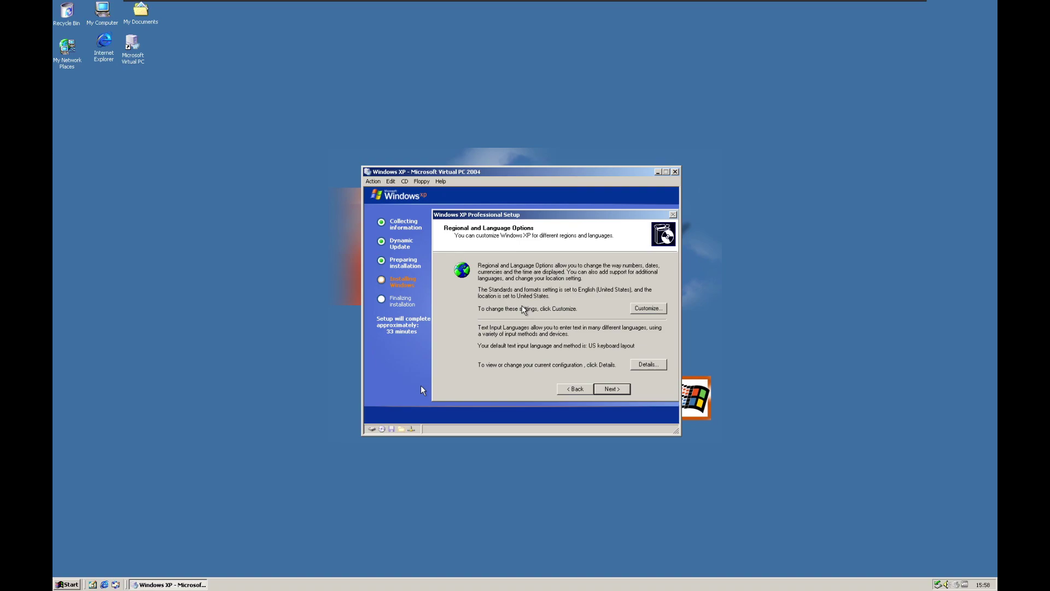
- Change the guest's regional format to an English format
{"action": "left_click", "coordinate": [640, 309]}
{"action": "left_click", "coordinate": [434, 260]}
{"action": "left_click", "coordinate": [509, 262]}
{"action": "left_click", "coordinate": [508, 265]}
{"action": "scroll", "coordinate": [509, 265], "scroll_direction": "up", "scroll_amount": 3}
{"action": "left_click", "coordinate": [465, 300]}
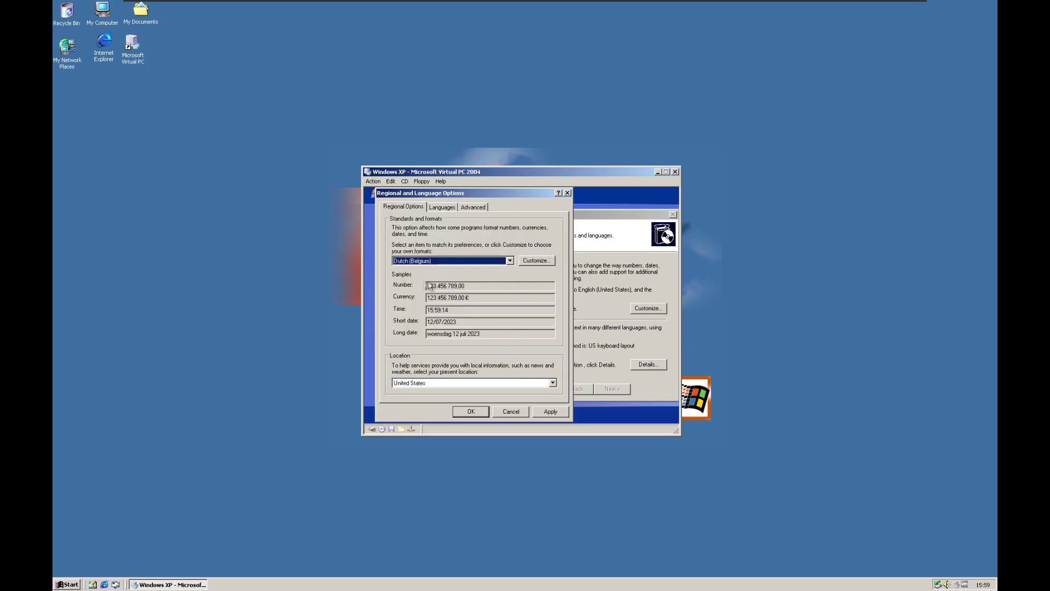
- Add Dutch (Belgium) as input language, remove English (United States), and apply
{"action": "left_click", "coordinate": [442, 206]}
{"action": "left_click", "coordinate": [533, 247]}
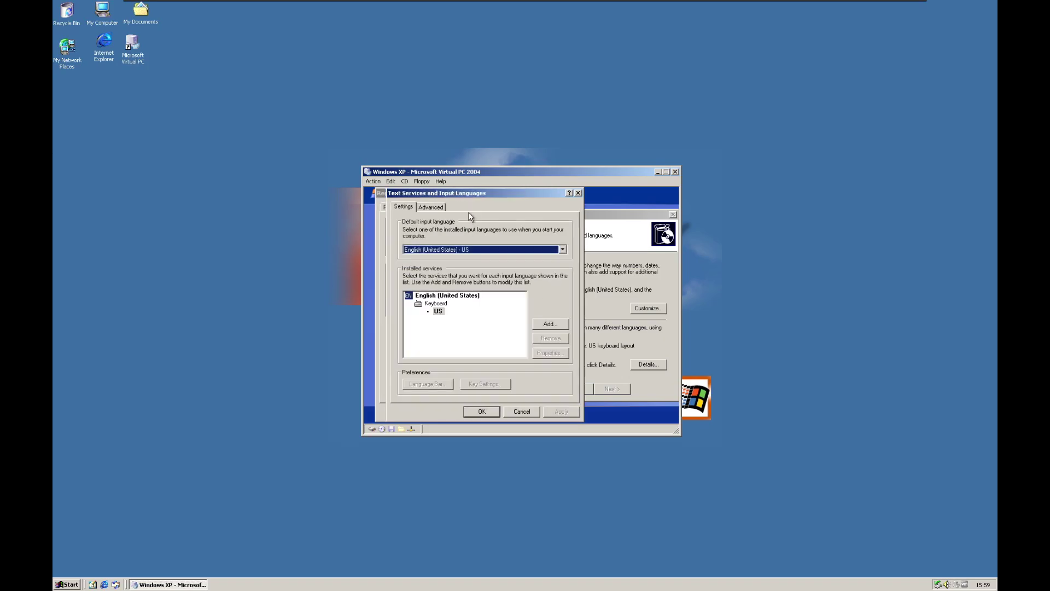
{"action": "left_click", "coordinate": [486, 244]}
{"action": "scroll", "coordinate": [487, 274], "scroll_direction": "down", "scroll_amount": 5}
{"action": "left_click", "coordinate": [490, 277]}
{"action": "left_click", "coordinate": [507, 285]}
{"action": "left_click", "coordinate": [437, 295]}
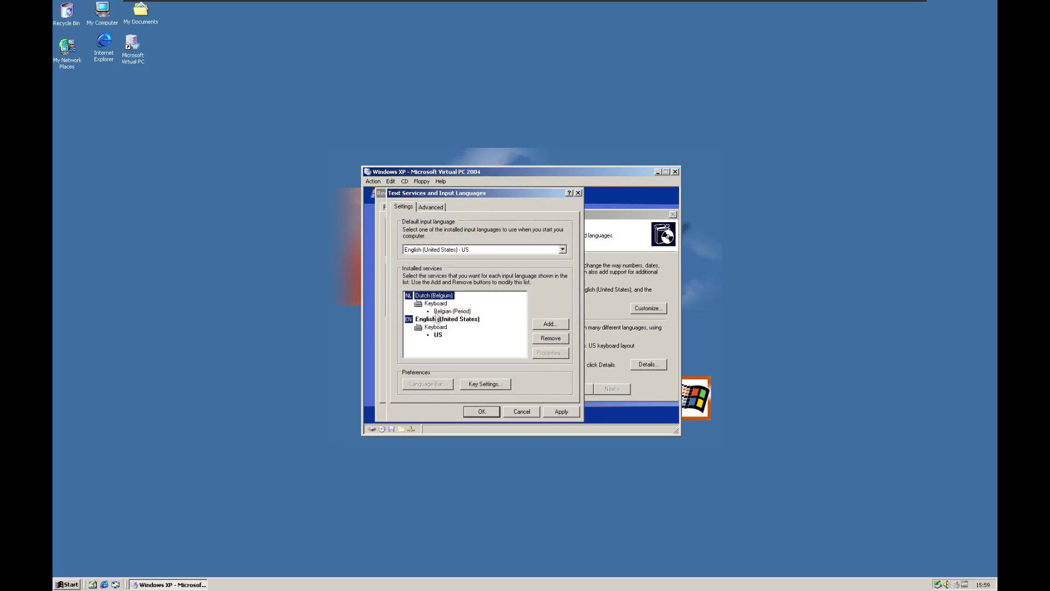
{"action": "left_click", "coordinate": [444, 319]}
{"action": "left_click", "coordinate": [550, 338]}
{"action": "left_click", "coordinate": [550, 413]}
{"action": "left_click", "coordinate": [482, 411]}
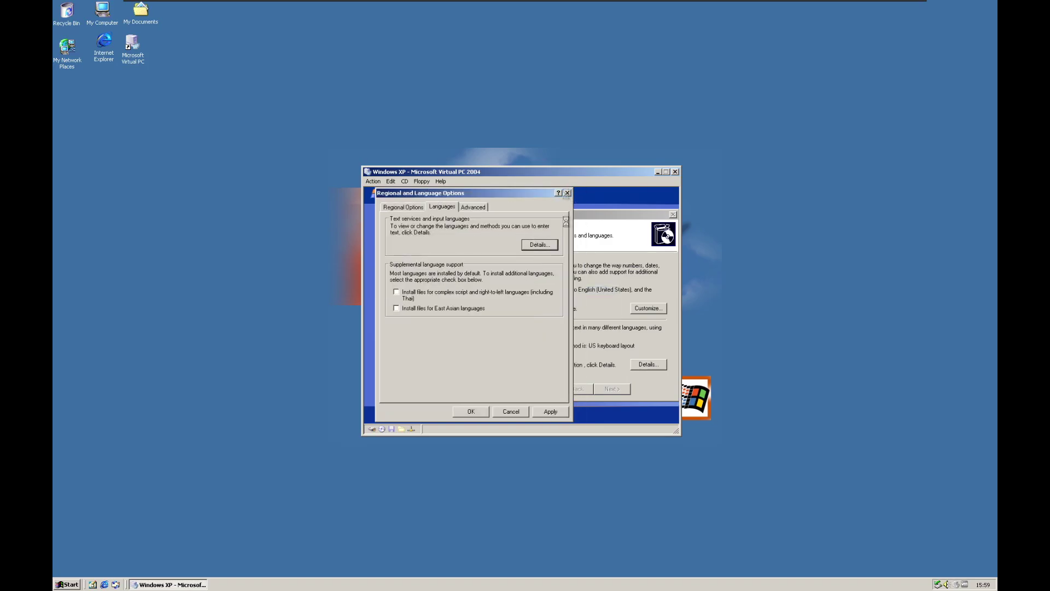
{"action": "left_click", "coordinate": [473, 412]}
- Enter the owner's full name on the personalize page and continue setup
{"action": "left_click", "coordinate": [612, 388]}
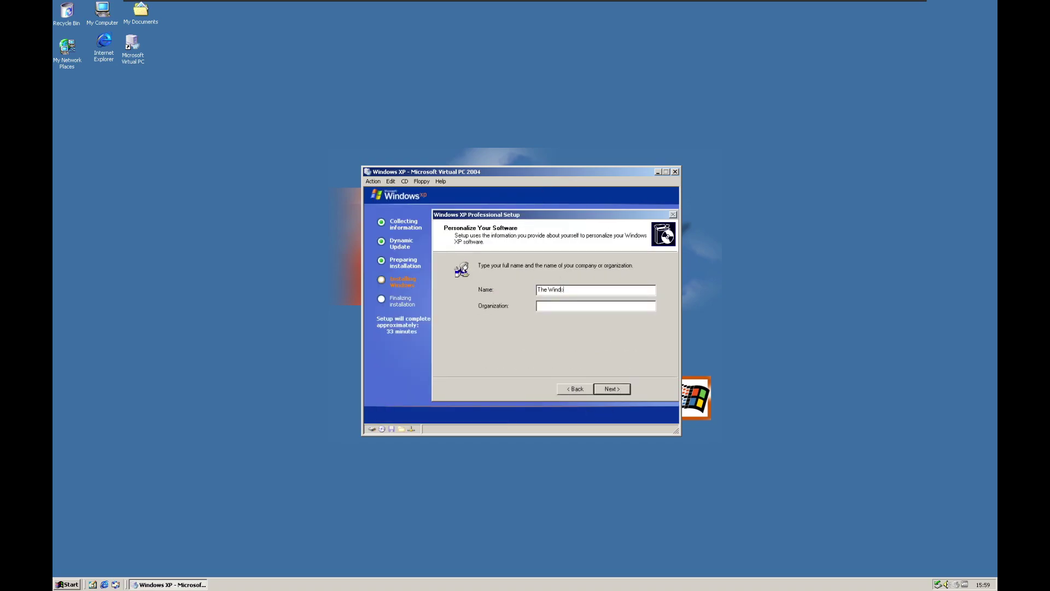
{"action": "left_click", "coordinate": [611, 389]}
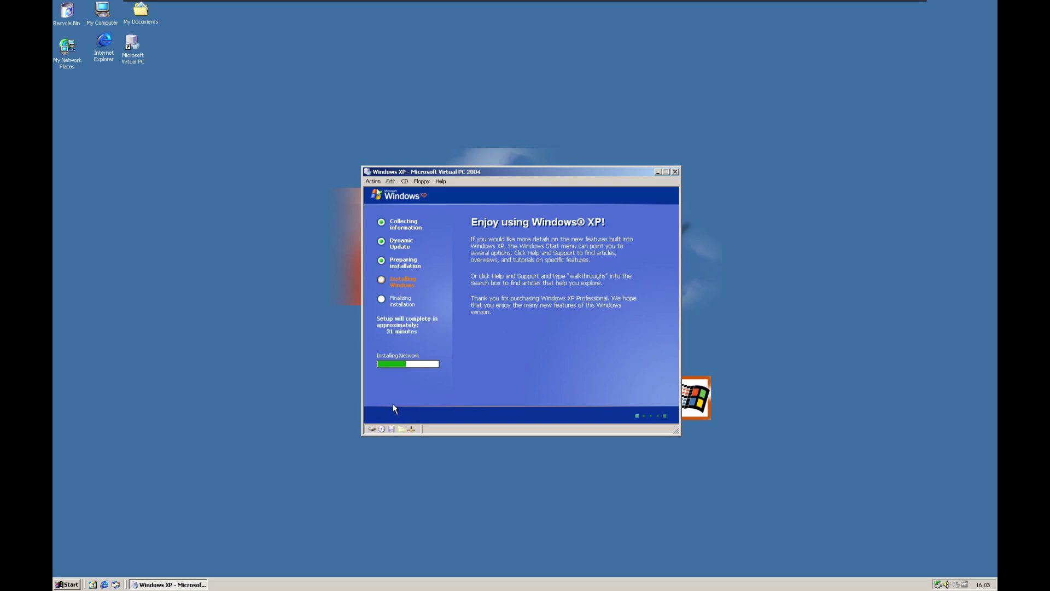
- Read the Virtual PC Help overview, close it, and return to the guest setup
{"action": "left_click", "coordinate": [374, 182]}
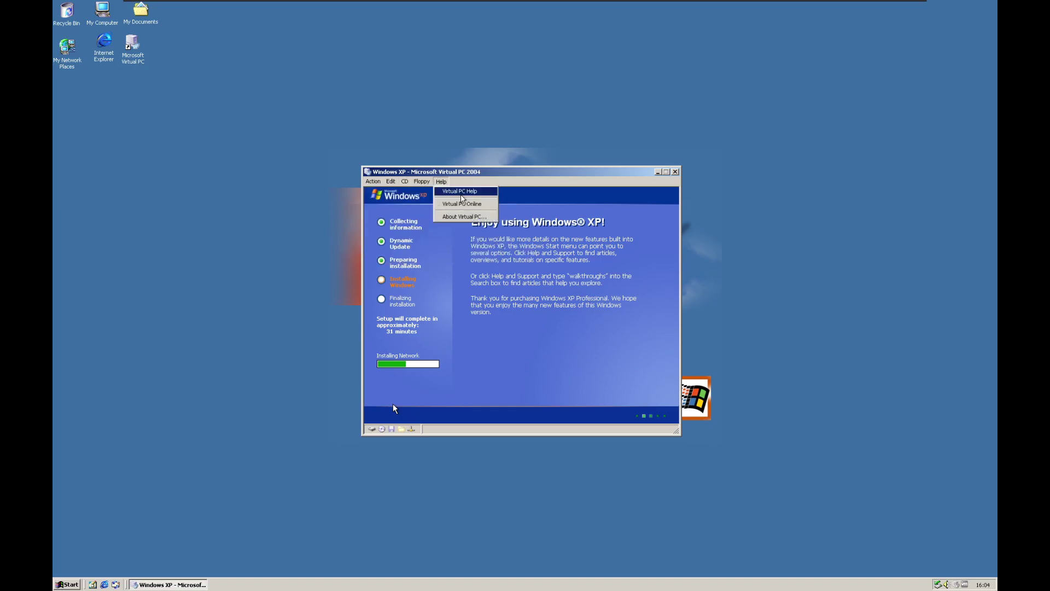
{"action": "left_click", "coordinate": [446, 191]}
{"action": "left_click", "coordinate": [383, 123]}
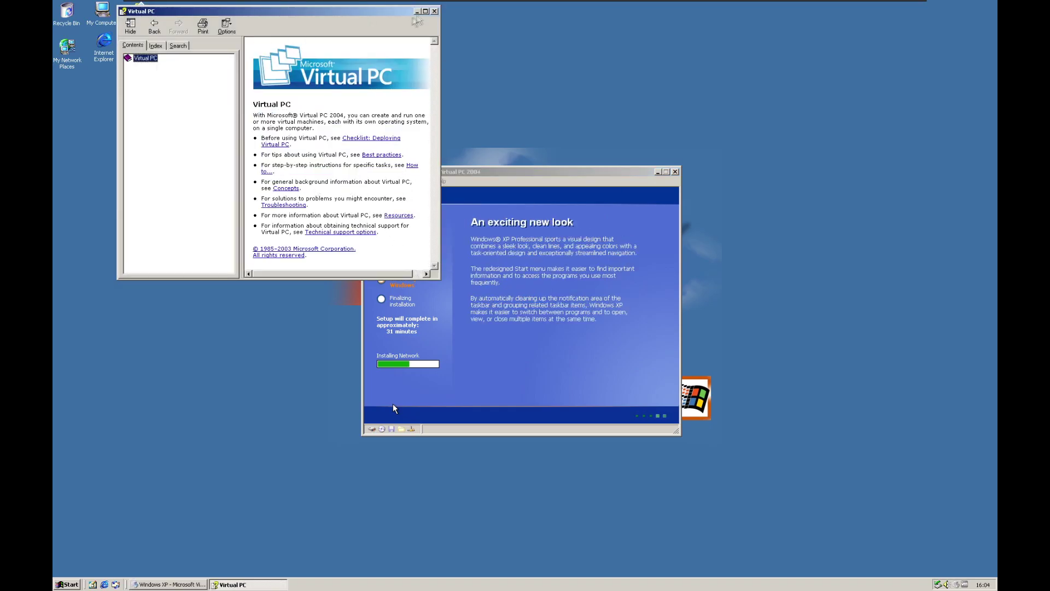
{"action": "left_click", "coordinate": [435, 11]}
{"action": "left_click", "coordinate": [393, 405]}
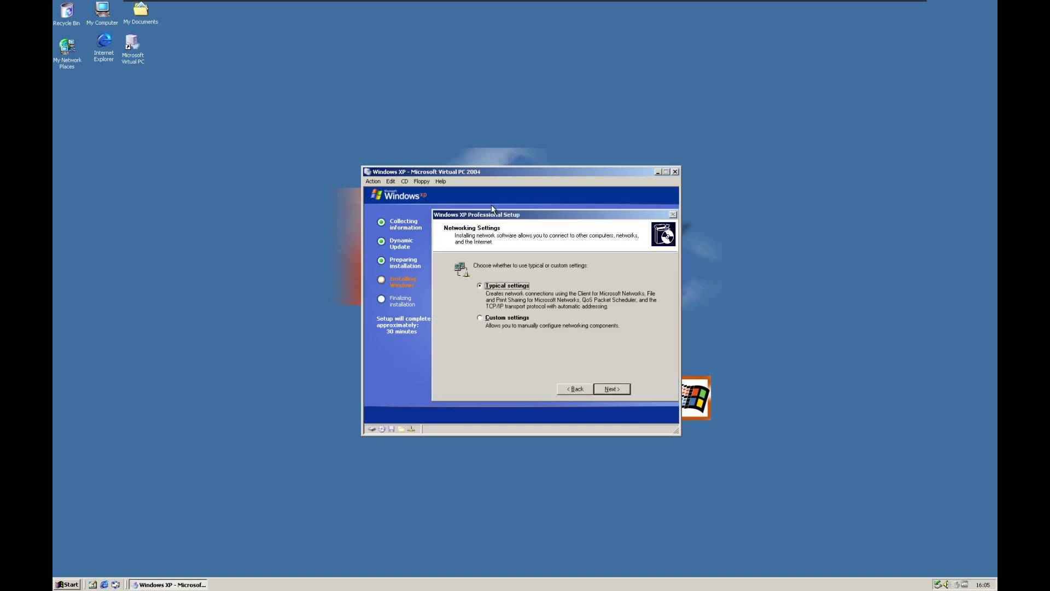
- Accept Typical networking settings and keep the computer in WORKGROUP
{"action": "left_click", "coordinate": [612, 389]}
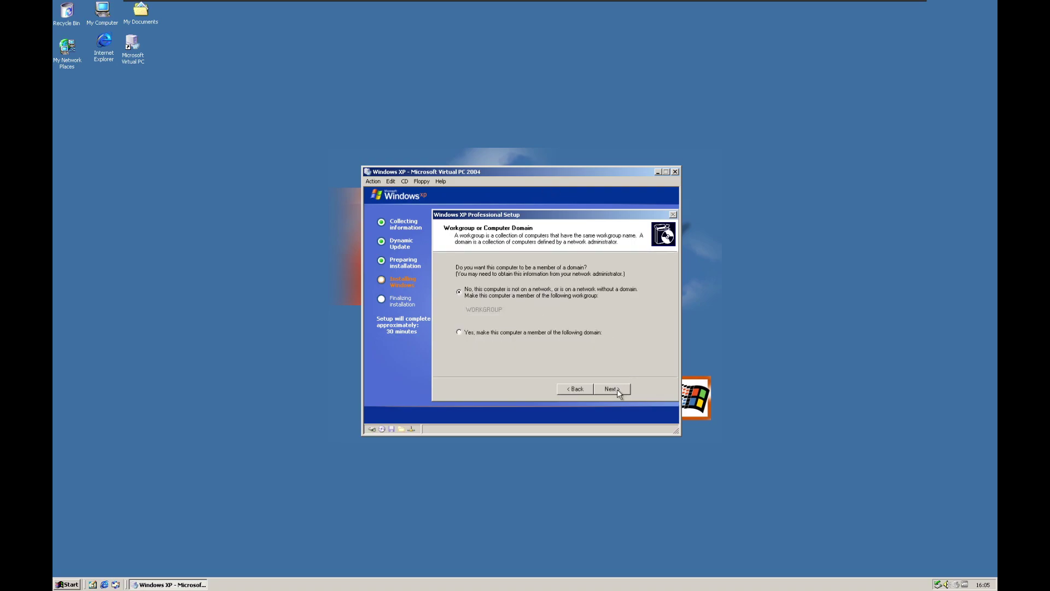
{"action": "left_click", "coordinate": [617, 388]}
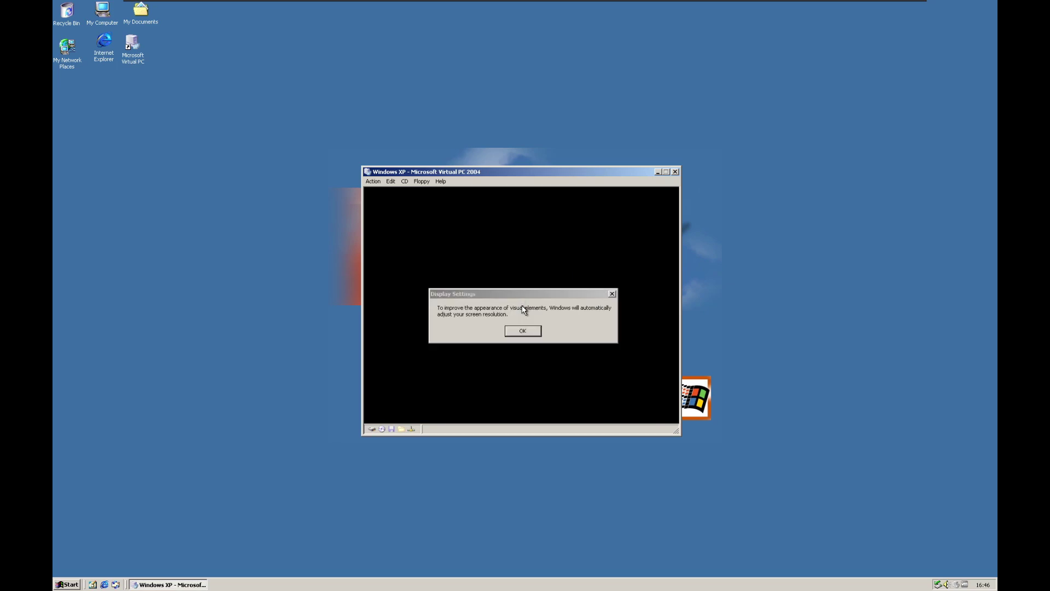
- Let Windows change the guest screen resolution and keep the new setting
{"action": "left_click", "coordinate": [523, 331]}
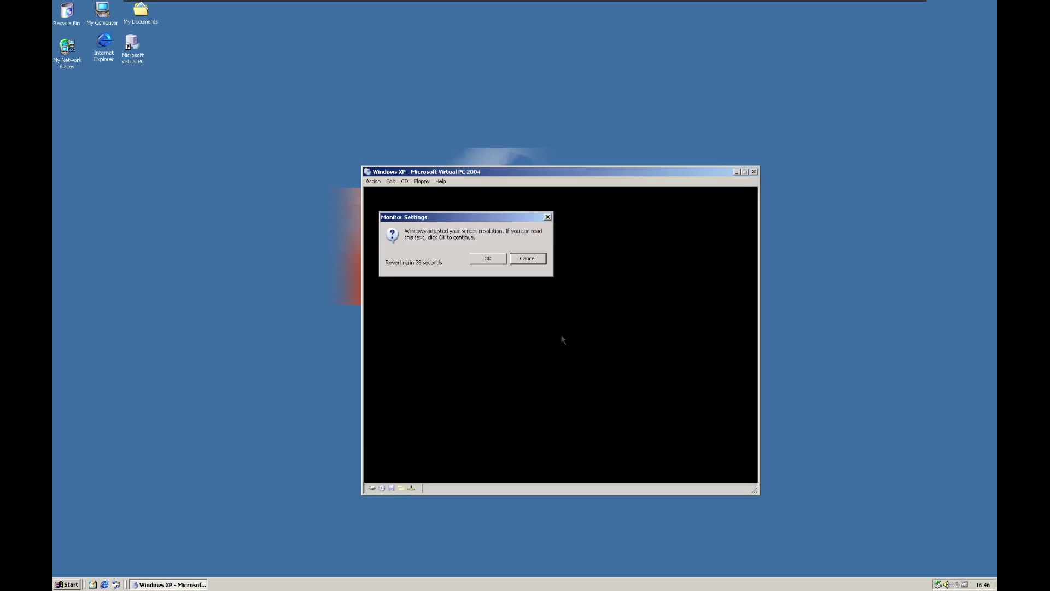
{"action": "left_click", "coordinate": [476, 257]}
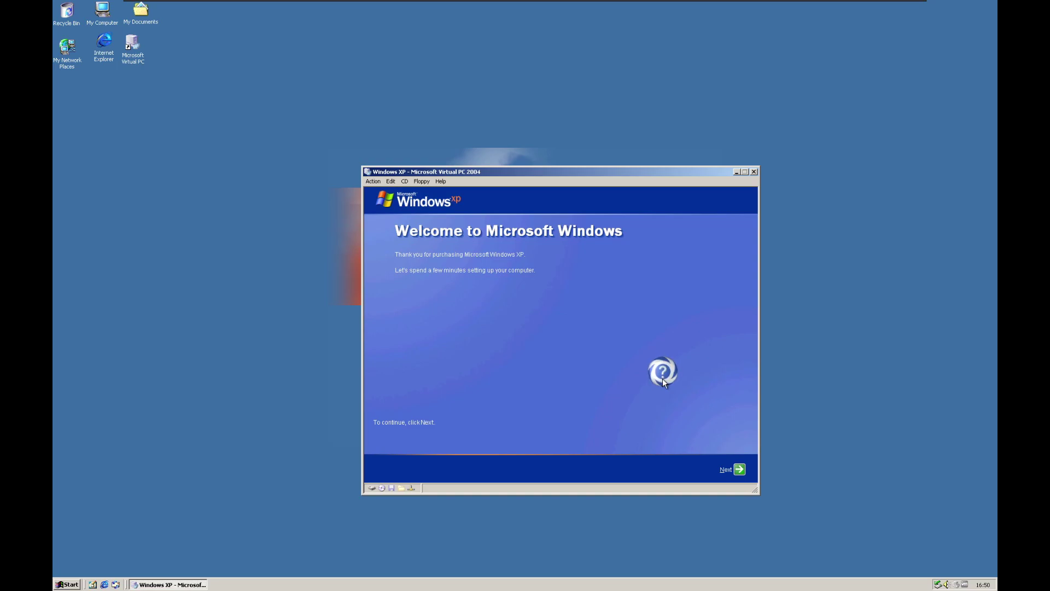
- Finish the welcome wizard: Automatic Updates off, no registration, user 'The Windows hero'
{"action": "left_click", "coordinate": [736, 466]}
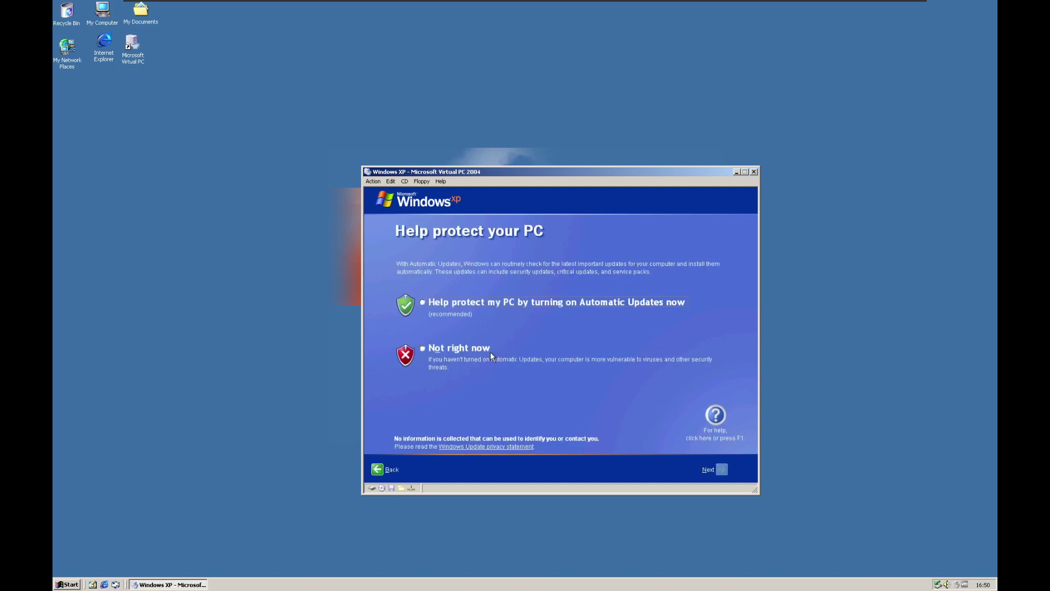
{"action": "left_click", "coordinate": [423, 350]}
{"action": "left_click", "coordinate": [722, 470]}
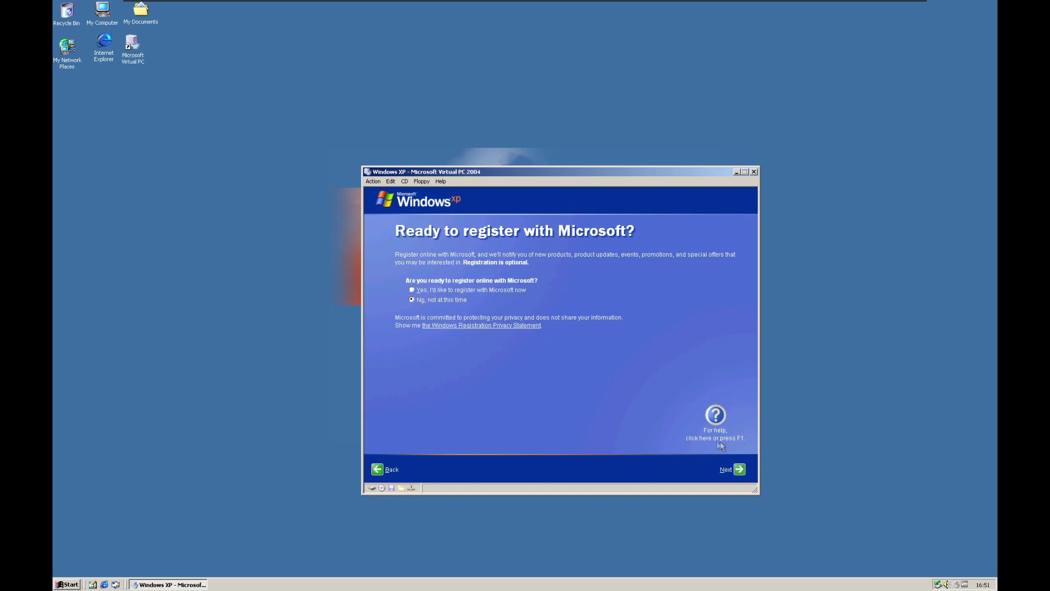
{"action": "left_click", "coordinate": [739, 470]}
{"action": "type", "text": "The Windows hero"}
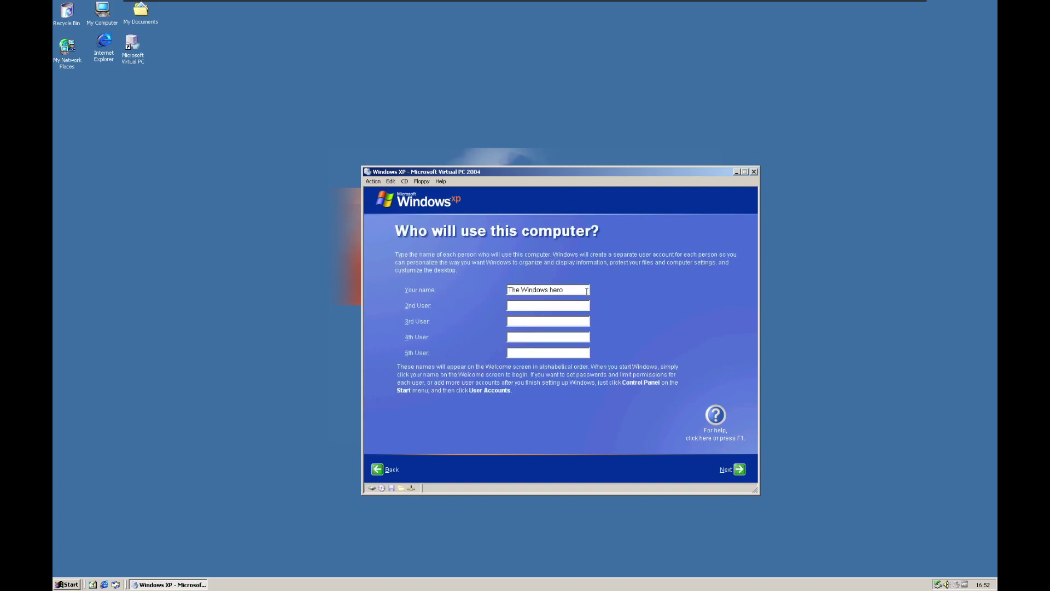
{"action": "left_click", "coordinate": [740, 469]}
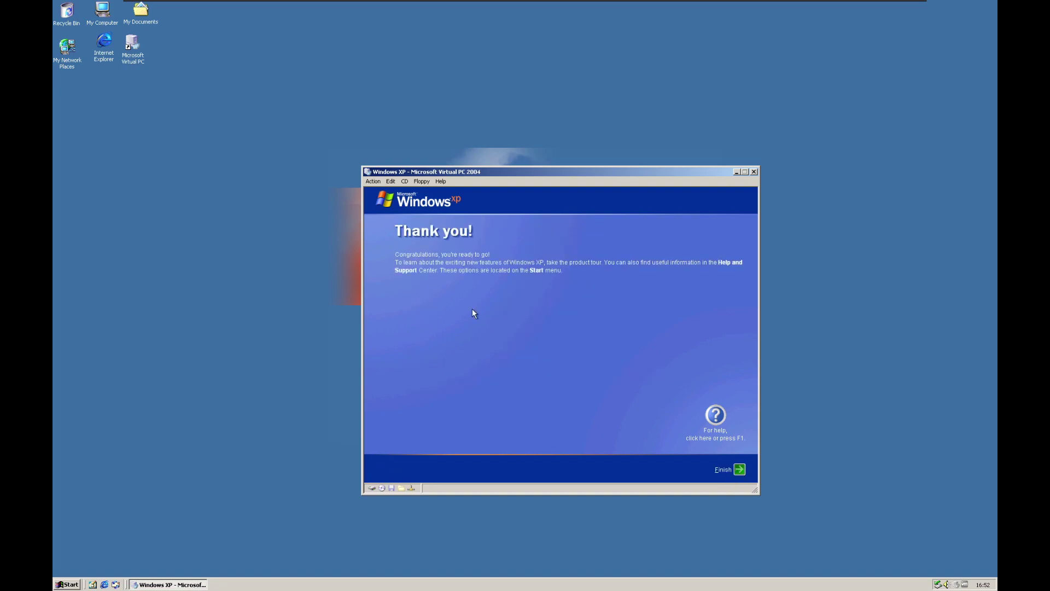
{"action": "key", "text": "Return"}
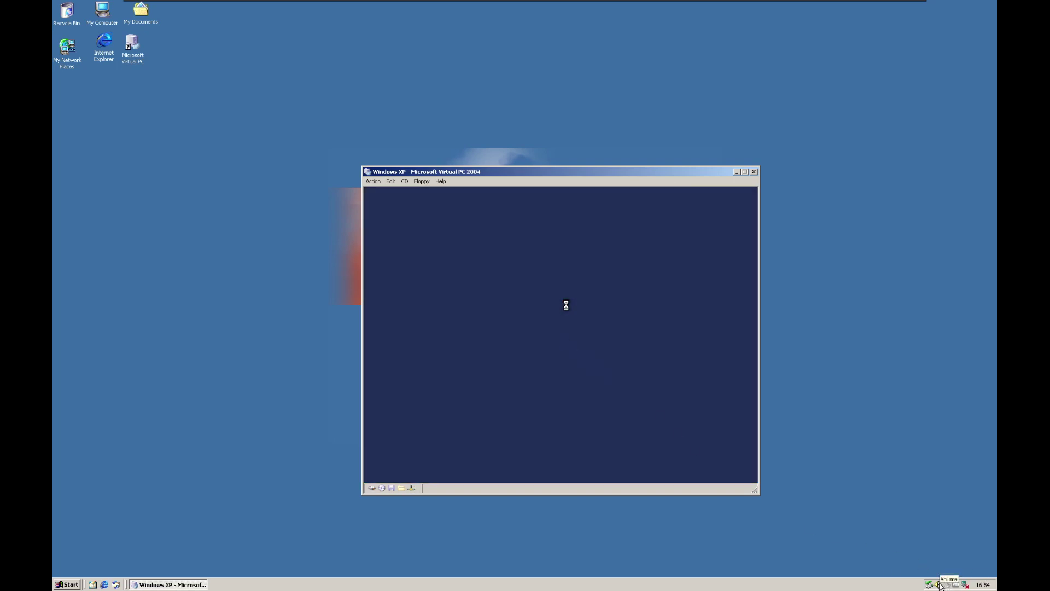
- Check host load in Task Manager, then close it and return to the VM window
{"action": "right_click", "coordinate": [752, 582]}
{"action": "left_click", "coordinate": [779, 565]}
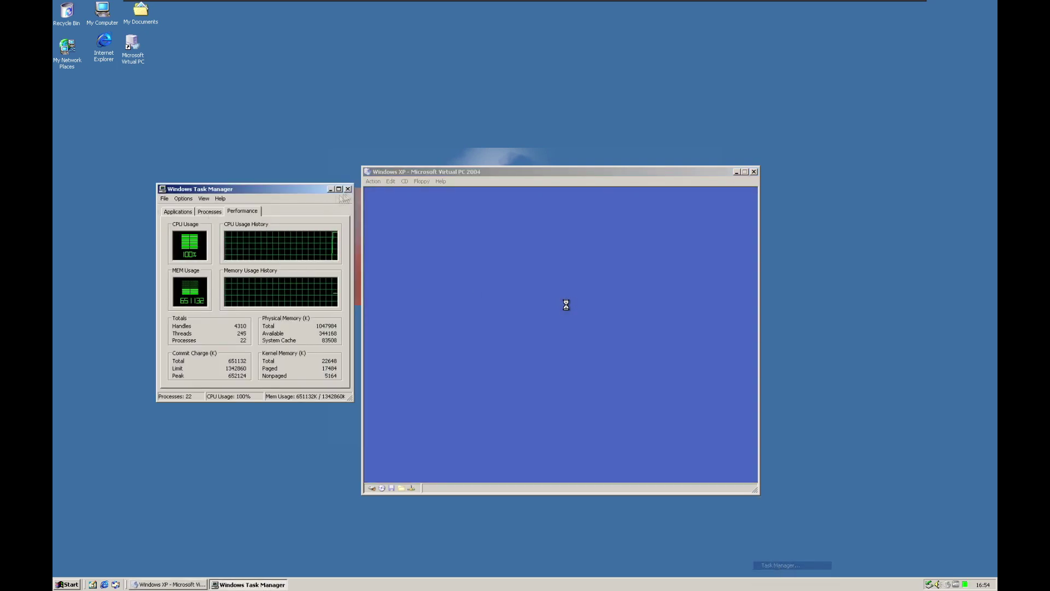
{"action": "left_click", "coordinate": [347, 189]}
{"action": "left_click", "coordinate": [549, 321]}
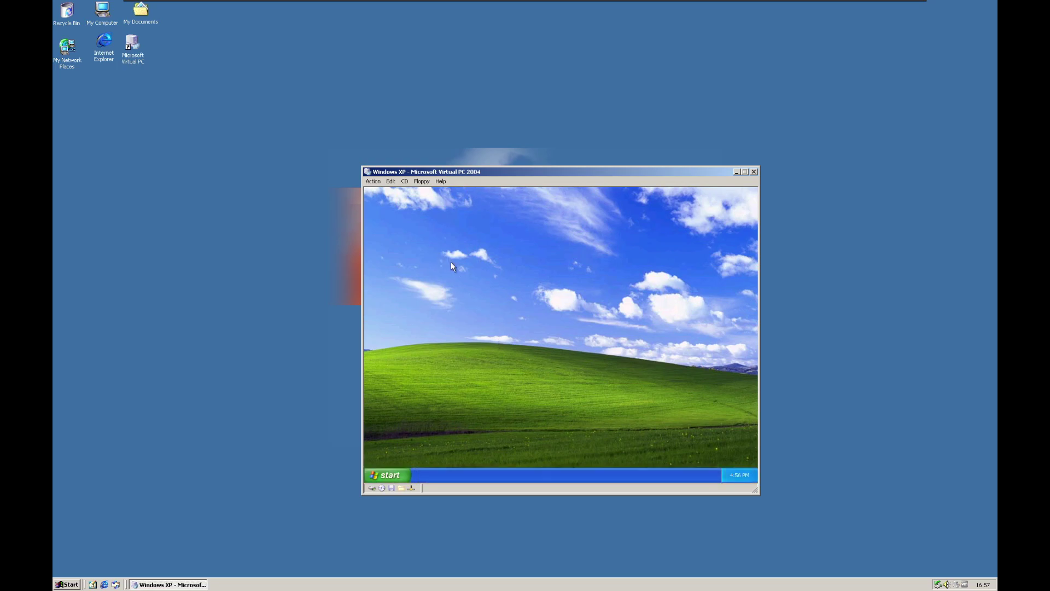
- Start installing Virtual Machine Additions from the Action menu
{"action": "left_click_drag", "start_coordinate": [451, 260], "coordinate": [515, 330]}
{"action": "left_click", "coordinate": [391, 181]}
{"action": "left_click", "coordinate": [420, 244]}
{"action": "left_click", "coordinate": [591, 378]}
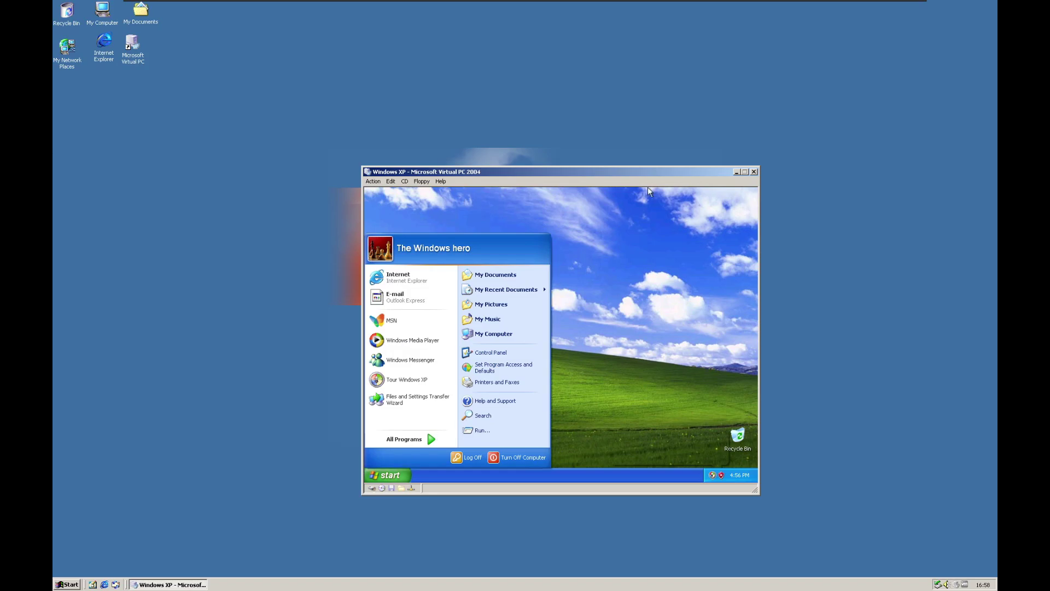
- Dismiss the guest notifications and open My Computer on the XP desktop
{"action": "left_click", "coordinate": [398, 283]}
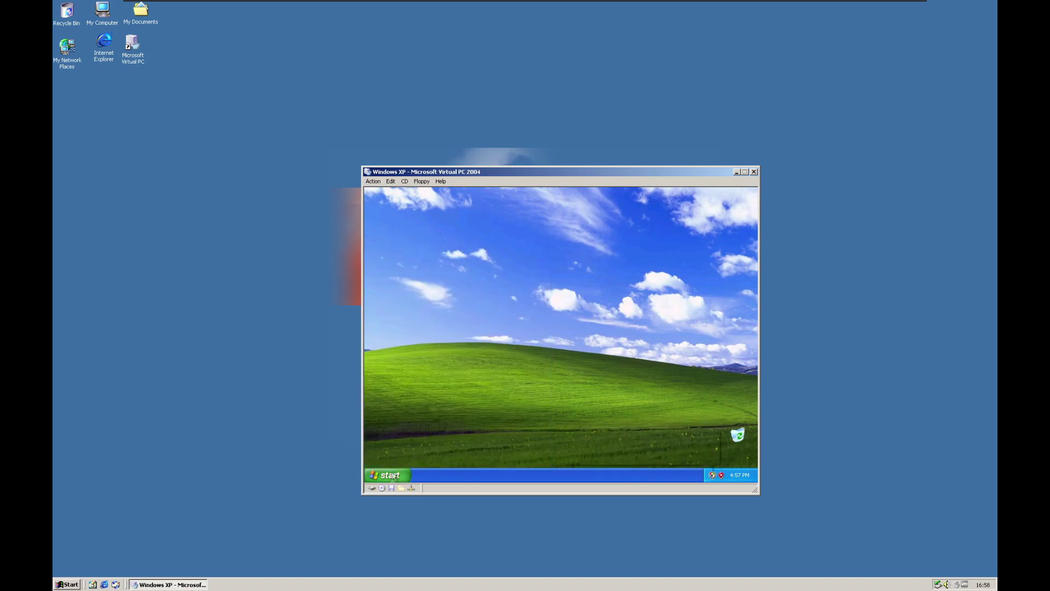
{"action": "left_click", "coordinate": [712, 433]}
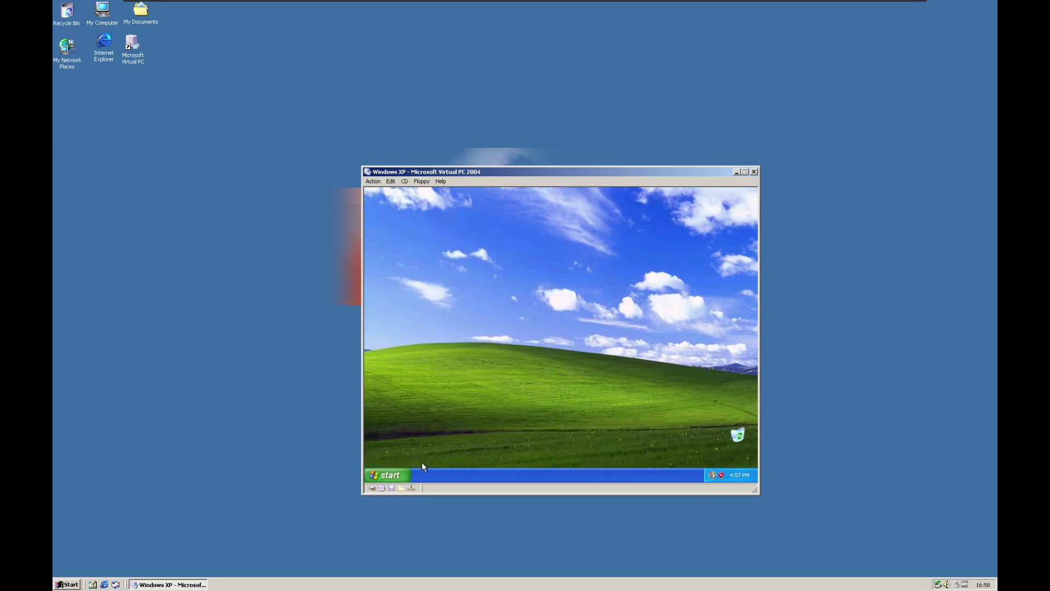
{"action": "left_click", "coordinate": [390, 475]}
{"action": "mouse_move", "coordinate": [446, 442]}
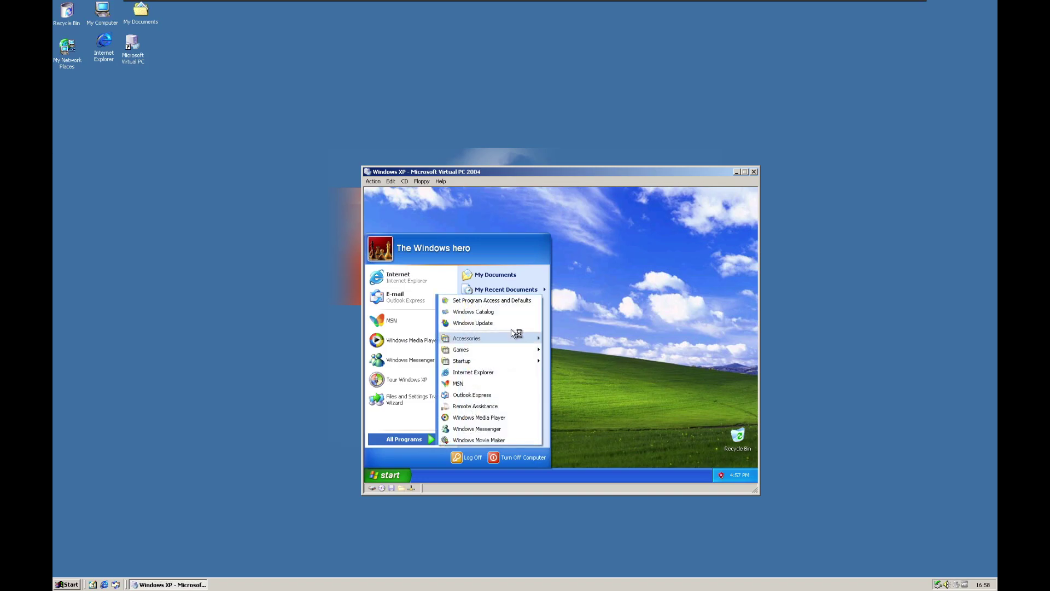
{"action": "mouse_move", "coordinate": [495, 350]}
{"action": "left_click", "coordinate": [390, 474]}
{"action": "left_click", "coordinate": [390, 475]}
{"action": "left_click", "coordinate": [493, 333]}
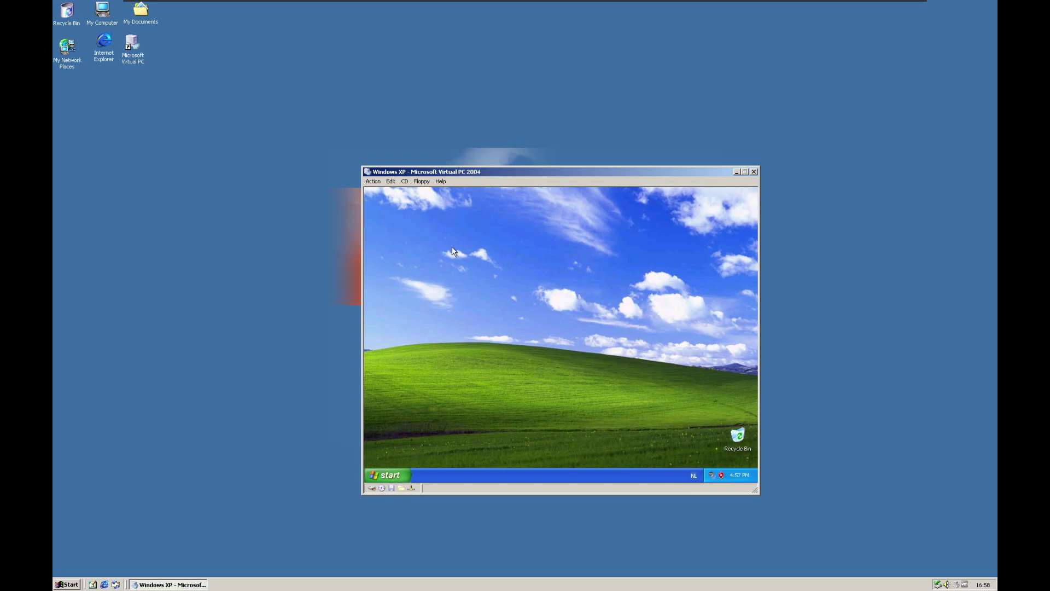
{"action": "key", "text": "alt+a"}
{"action": "key", "text": "Escape"}
{"action": "key", "text": "super+e"}
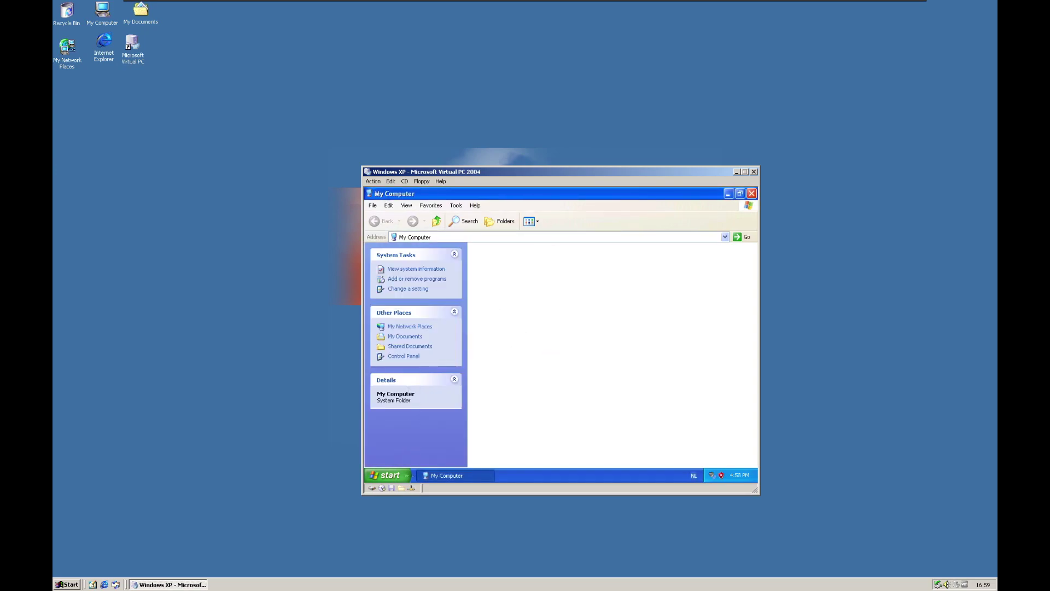
- AutoPlay the VMADDITIONS13.306 CD, then minimize My Computer to bring up the Additions InstallShield Wizard
{"action": "left_click", "coordinate": [629, 367]}
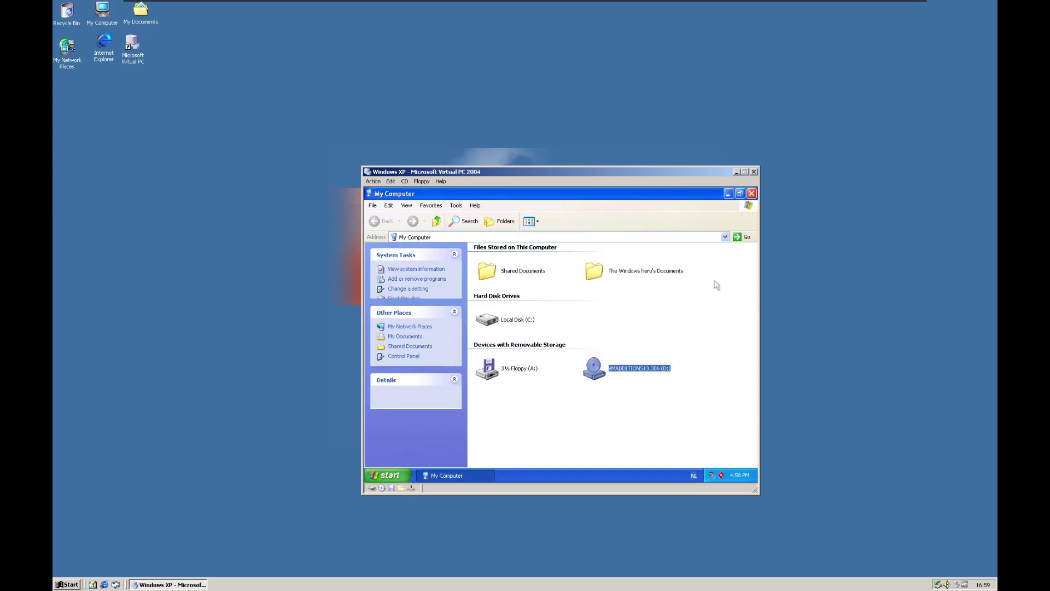
{"action": "double_click", "coordinate": [590, 368]}
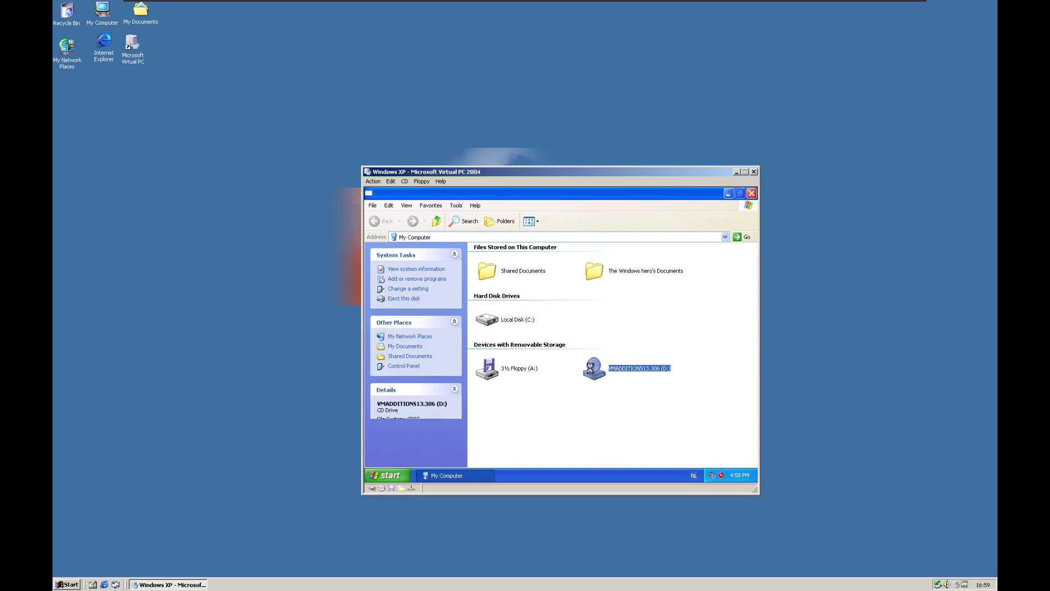
{"action": "right_click", "coordinate": [603, 371]}
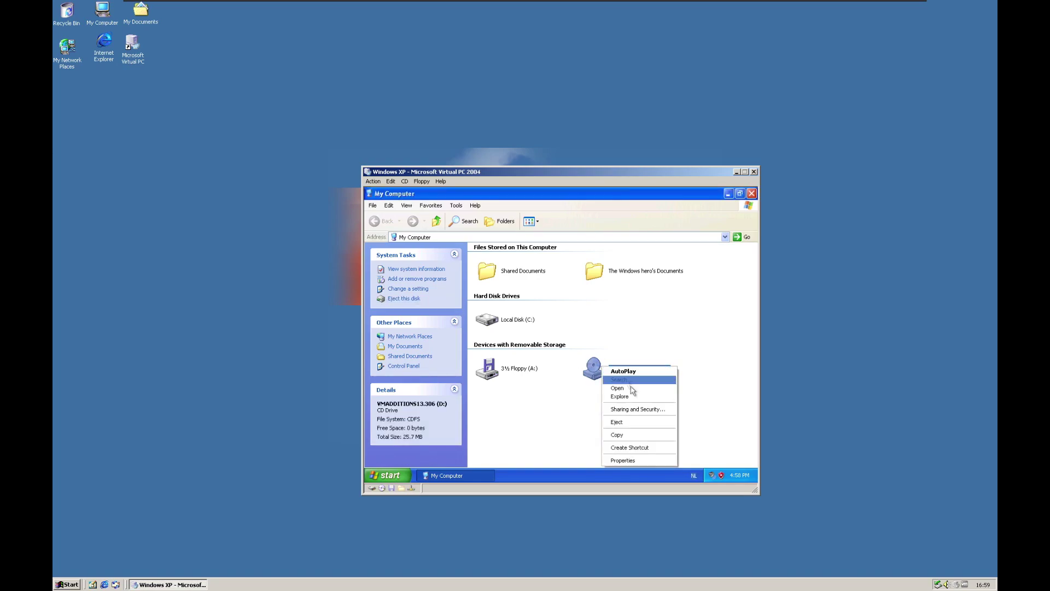
{"action": "left_click", "coordinate": [616, 371]}
{"action": "left_click", "coordinate": [728, 194]}
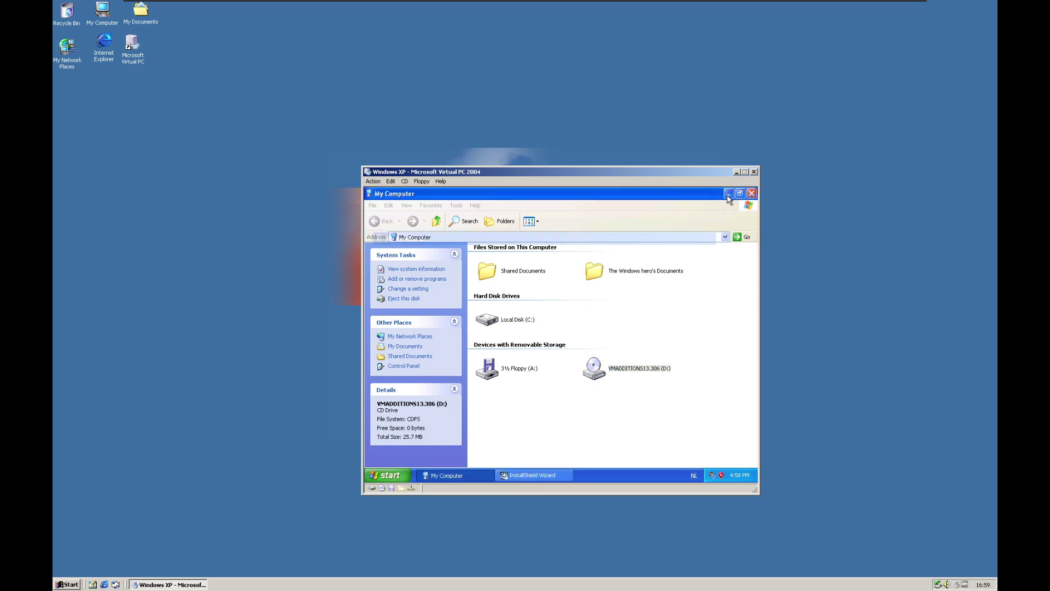
{"action": "left_click", "coordinate": [539, 475]}
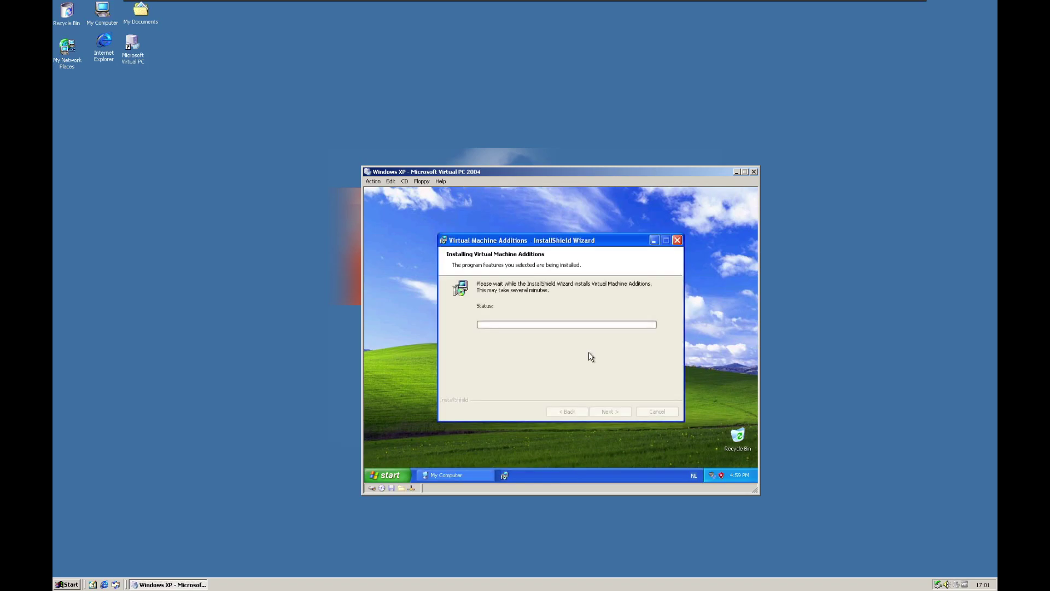
- Move the Virtual PC window and browse guest display properties and windows while the installer runs
{"action": "left_click_drag", "start_coordinate": [489, 174], "coordinate": [482, 147]}
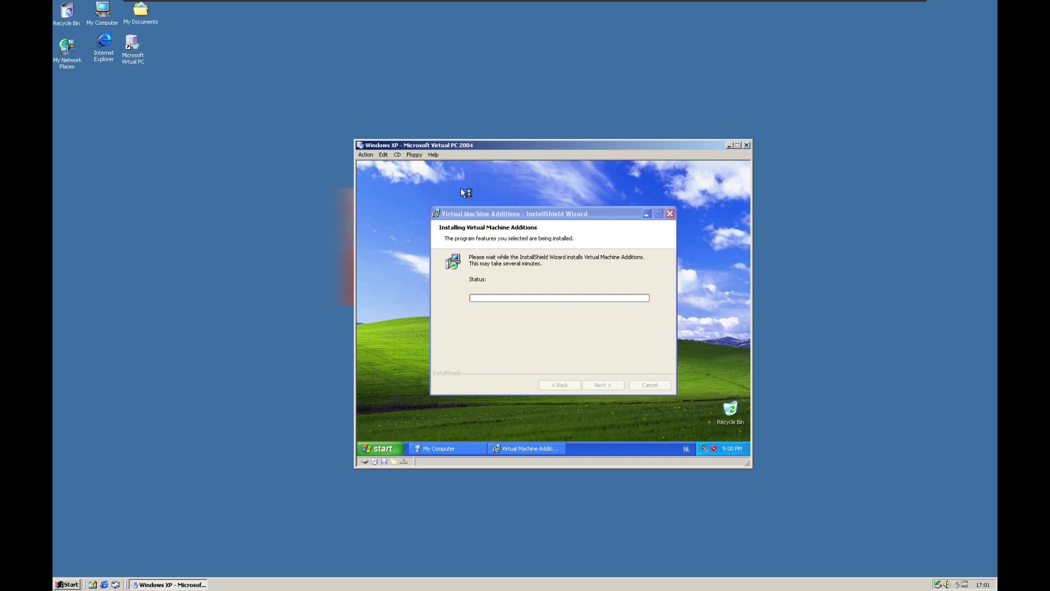
{"action": "left_click", "coordinate": [452, 213]}
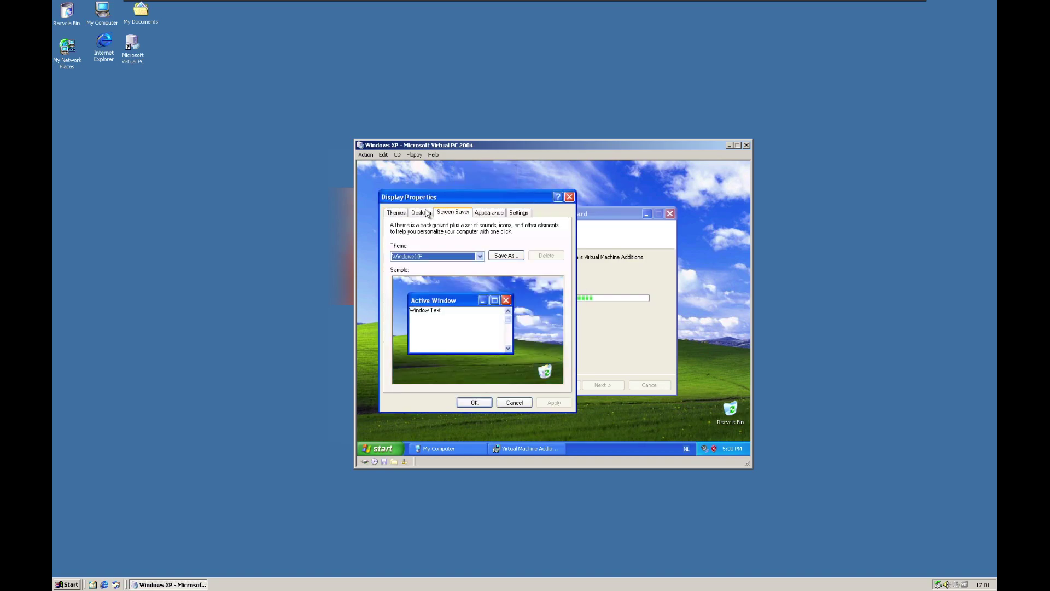
{"action": "left_click", "coordinate": [396, 212]}
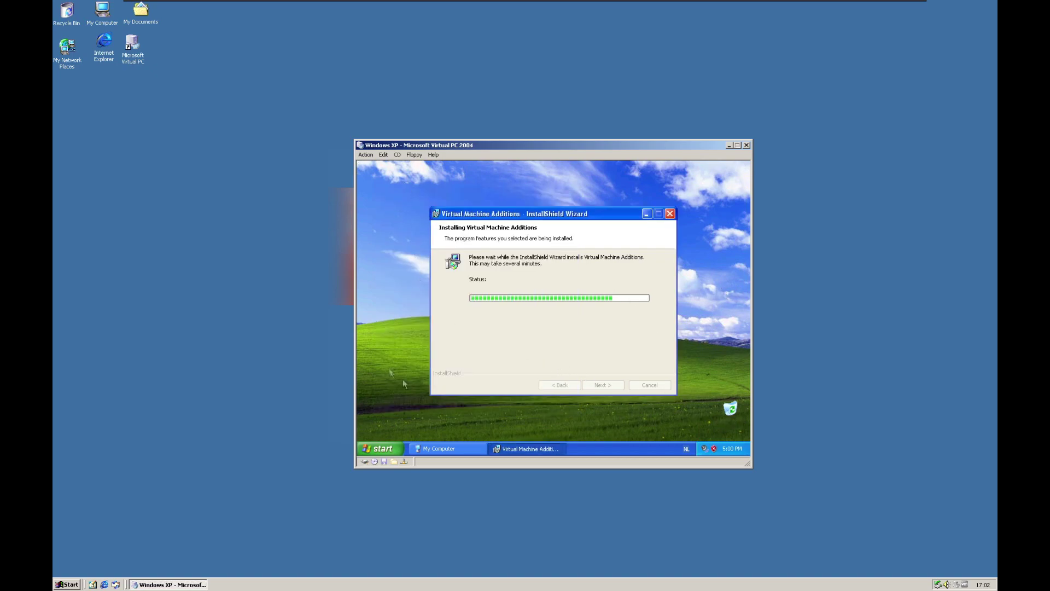
{"action": "left_click", "coordinate": [385, 198]}
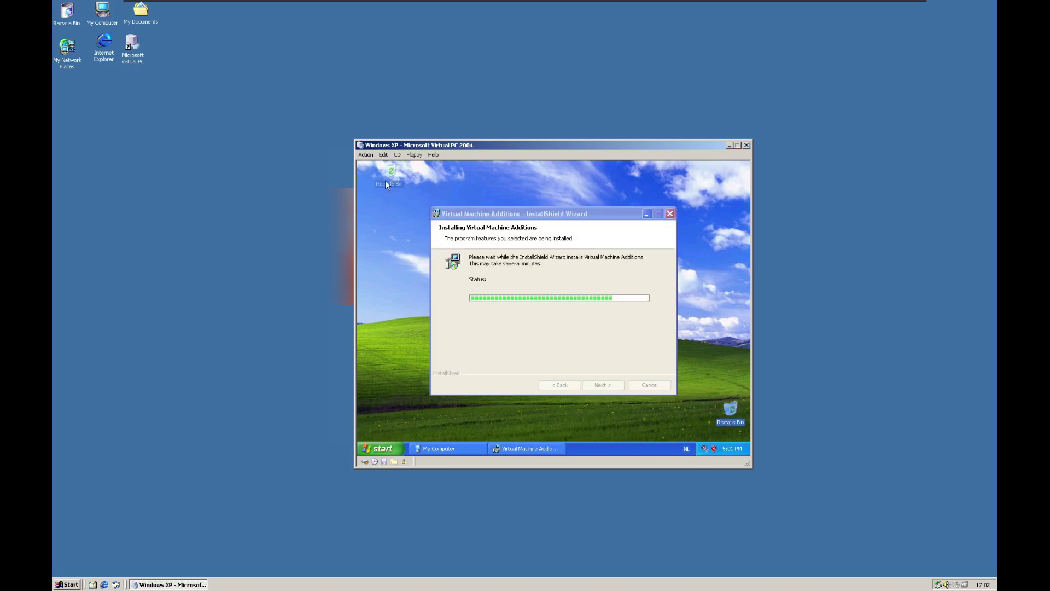
{"action": "left_click", "coordinate": [519, 233]}
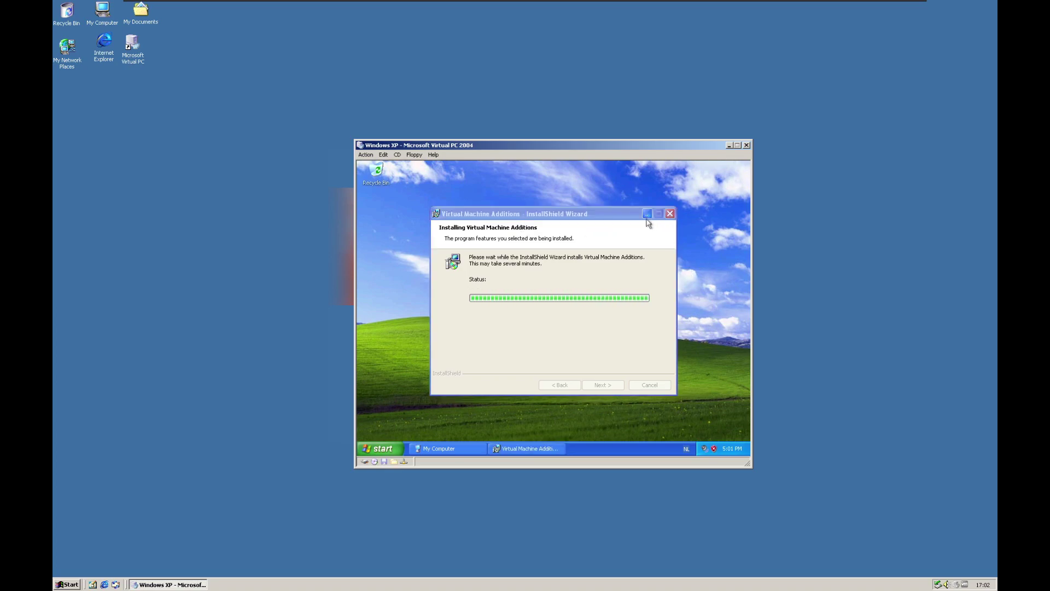
{"action": "left_click", "coordinate": [456, 450]}
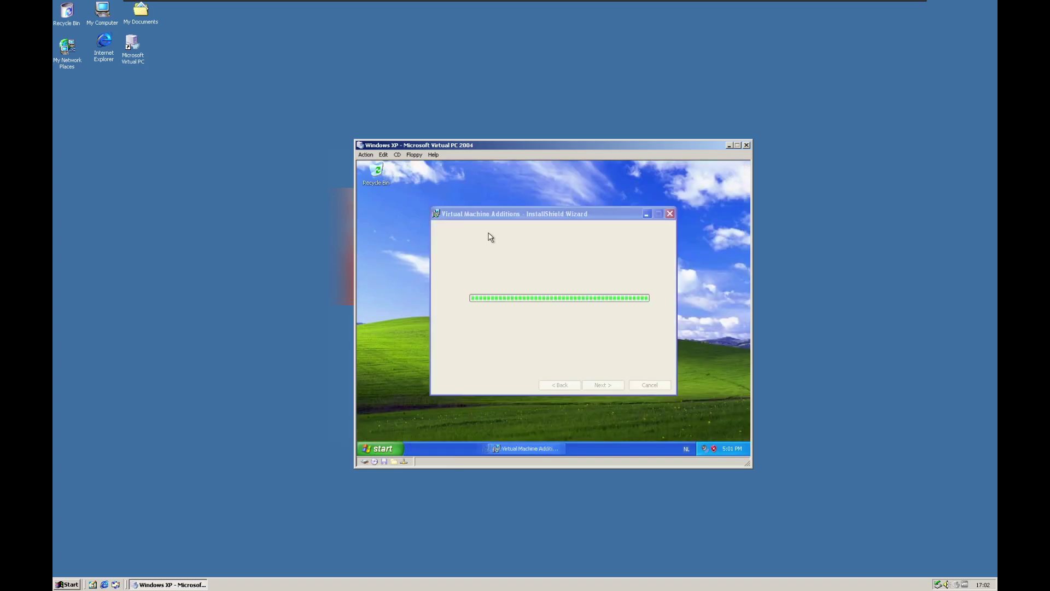
- Check the guest's CPU and memory in Task Manager, then finish the Additions install and agree to restart
{"action": "key", "text": "ctrl+alt+Delete"}
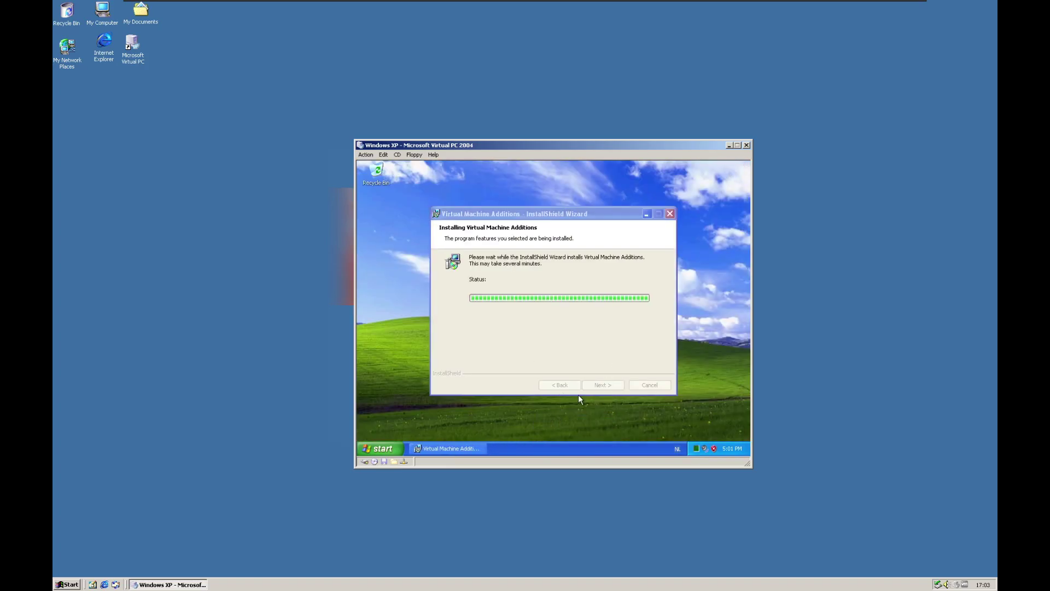
{"action": "left_click", "coordinate": [448, 198]}
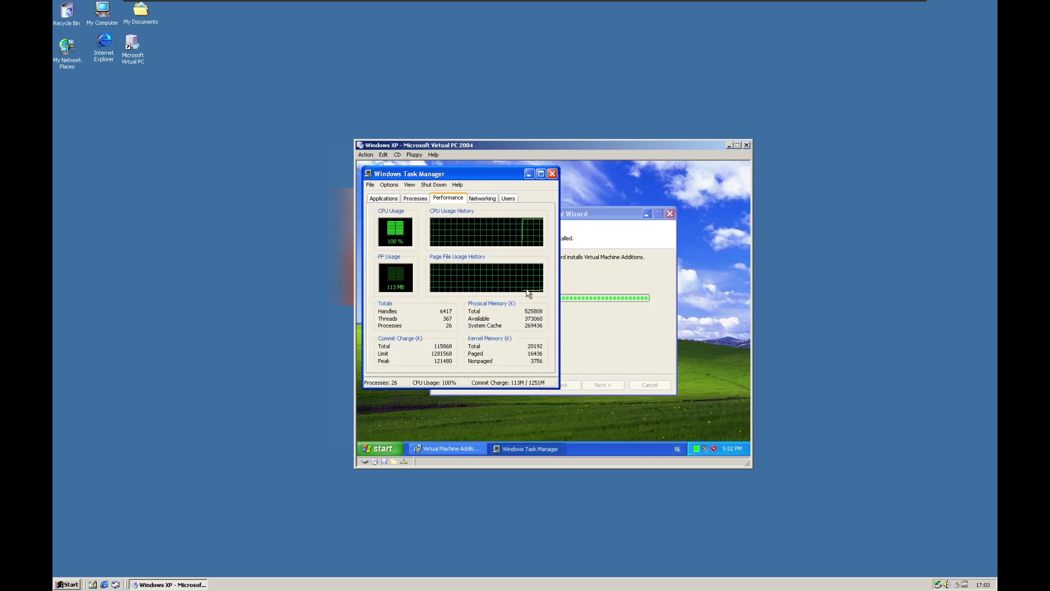
{"action": "left_click", "coordinate": [528, 174]}
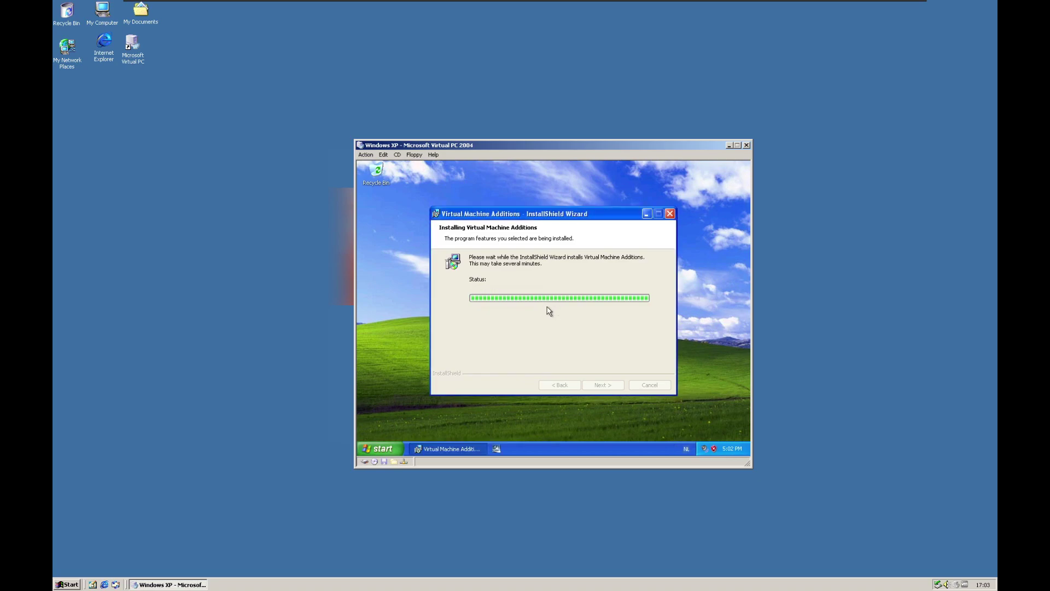
{"action": "left_click", "coordinate": [604, 386]}
{"action": "left_click", "coordinate": [511, 251]}
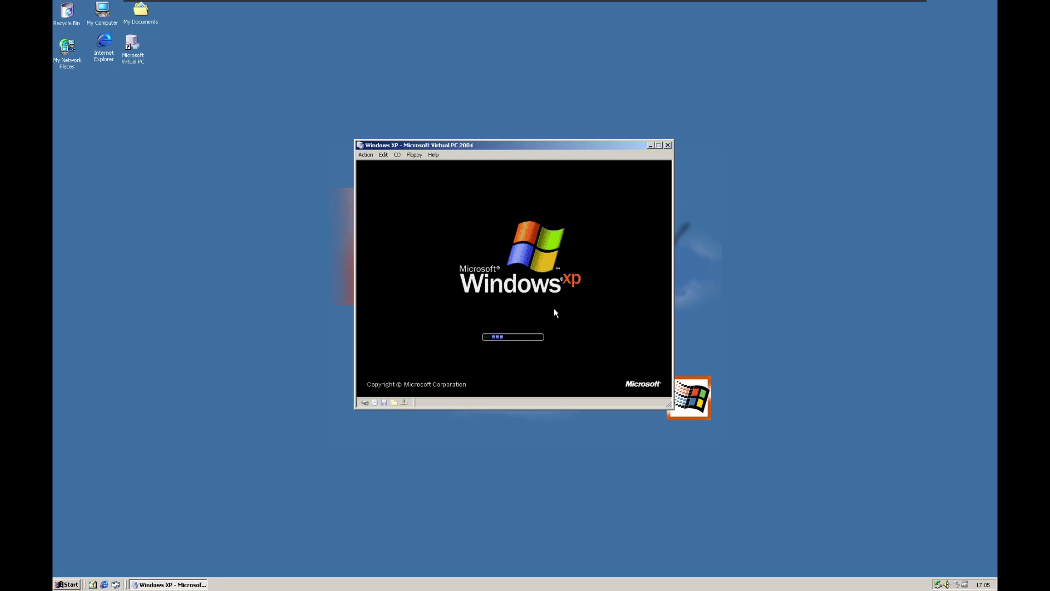
- Review the Windows XP VM's General, Memory and Statistics properties, then close them while the guest reboots
{"action": "left_click", "coordinate": [365, 155]}
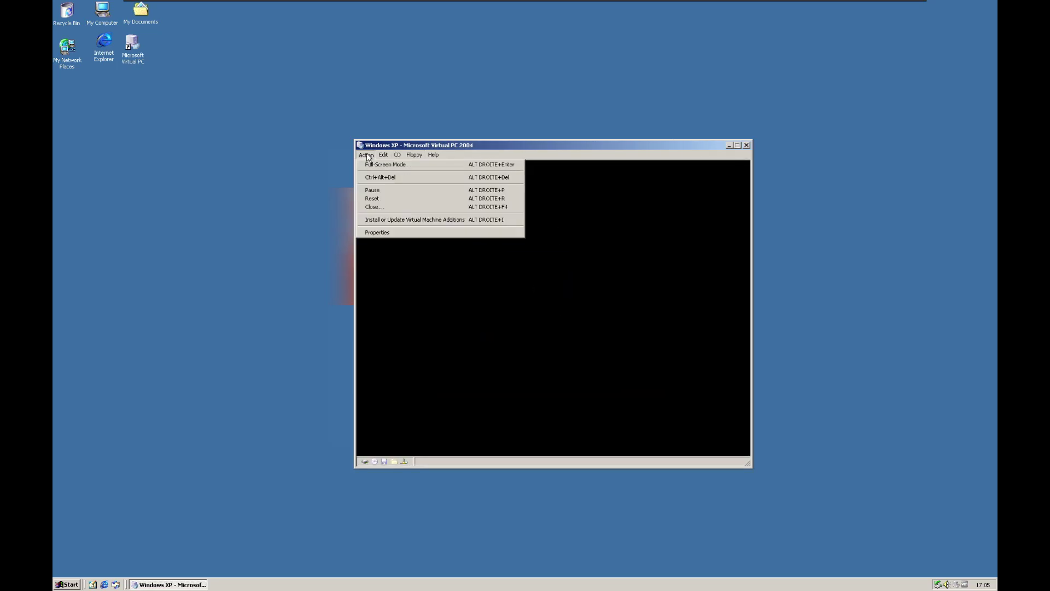
{"action": "left_click", "coordinate": [386, 231]}
{"action": "left_click", "coordinate": [480, 229]}
{"action": "left_click", "coordinate": [504, 230]}
{"action": "left_click", "coordinate": [466, 230]}
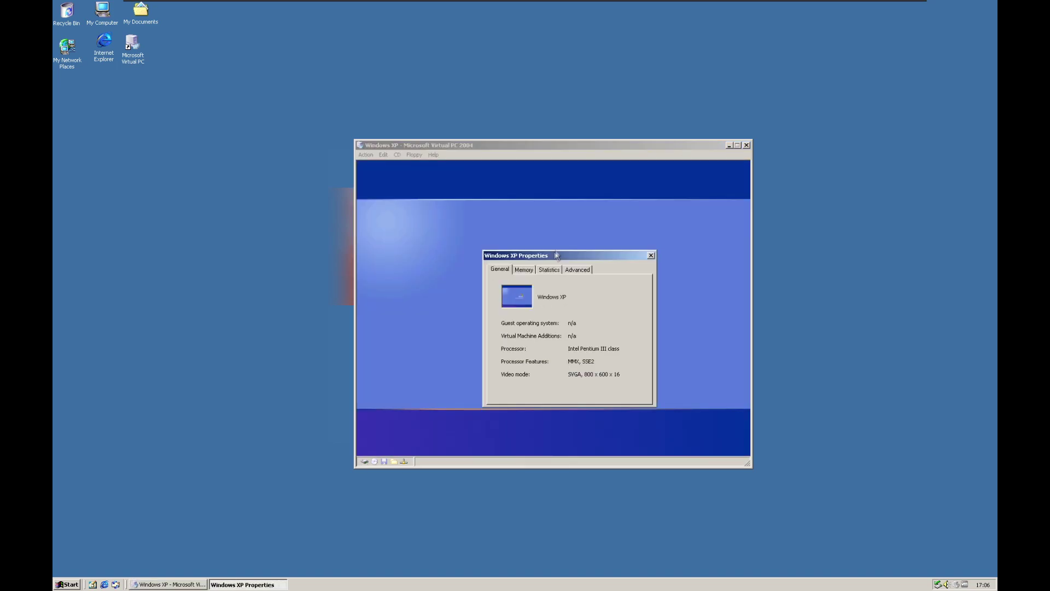
{"action": "left_click", "coordinate": [383, 155]}
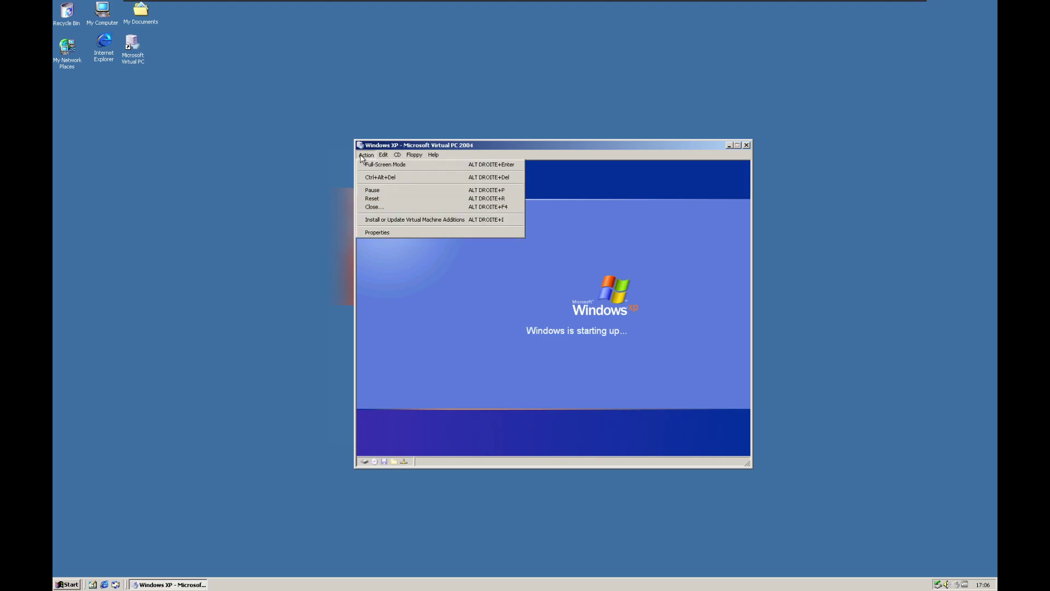
{"action": "left_click", "coordinate": [366, 155]}
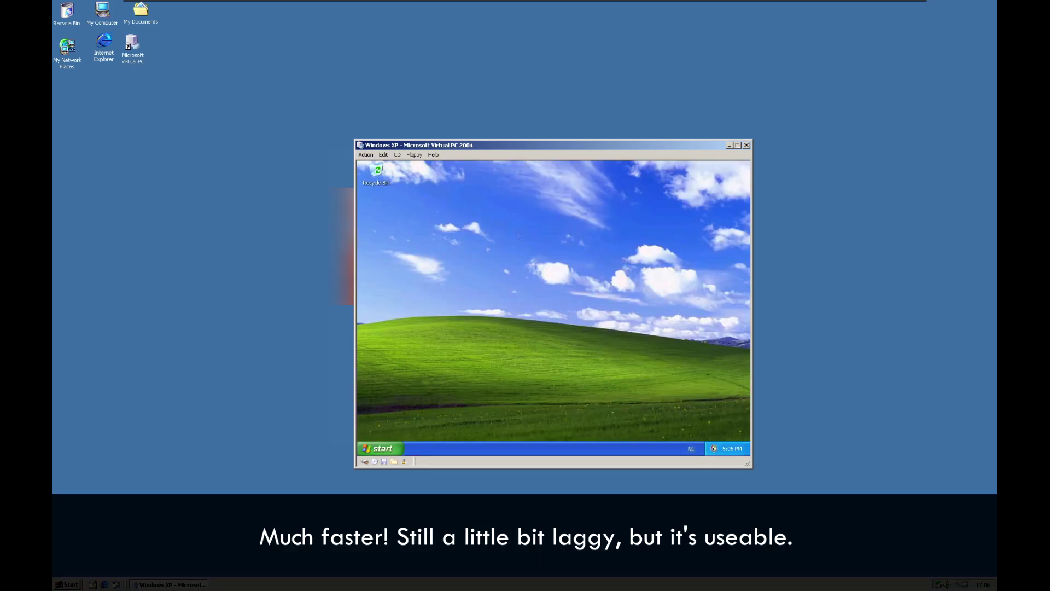
{"action": "left_click", "coordinate": [380, 449]}
{"action": "left_click", "coordinate": [483, 326]}
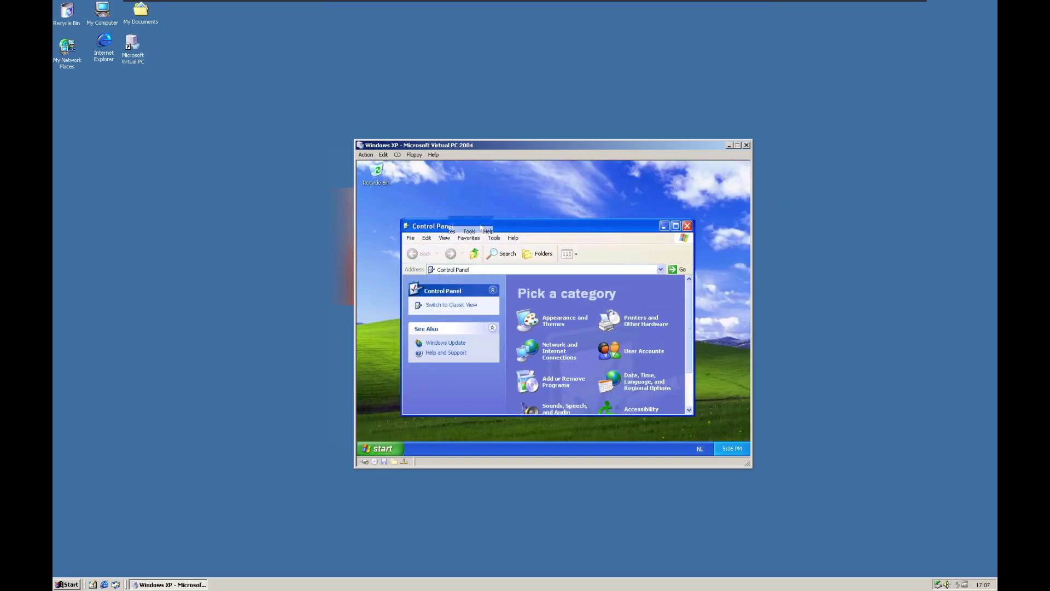
{"action": "left_click_drag", "start_coordinate": [481, 227], "coordinate": [497, 191]}
{"action": "left_click", "coordinate": [703, 190]}
{"action": "left_click", "coordinate": [380, 448]}
{"action": "left_click", "coordinate": [498, 307]}
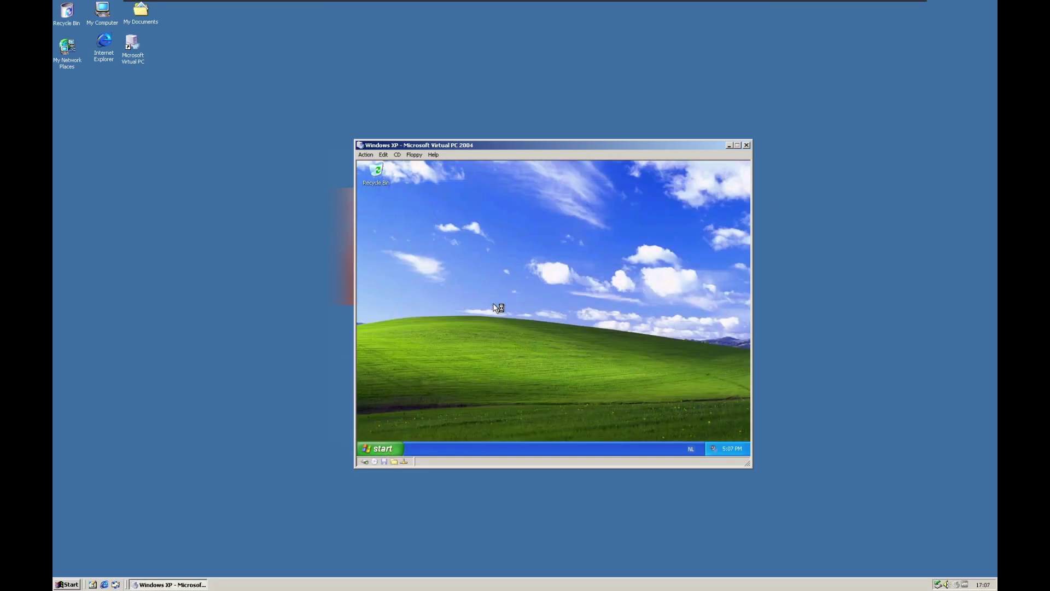
{"action": "left_click", "coordinate": [480, 298]}
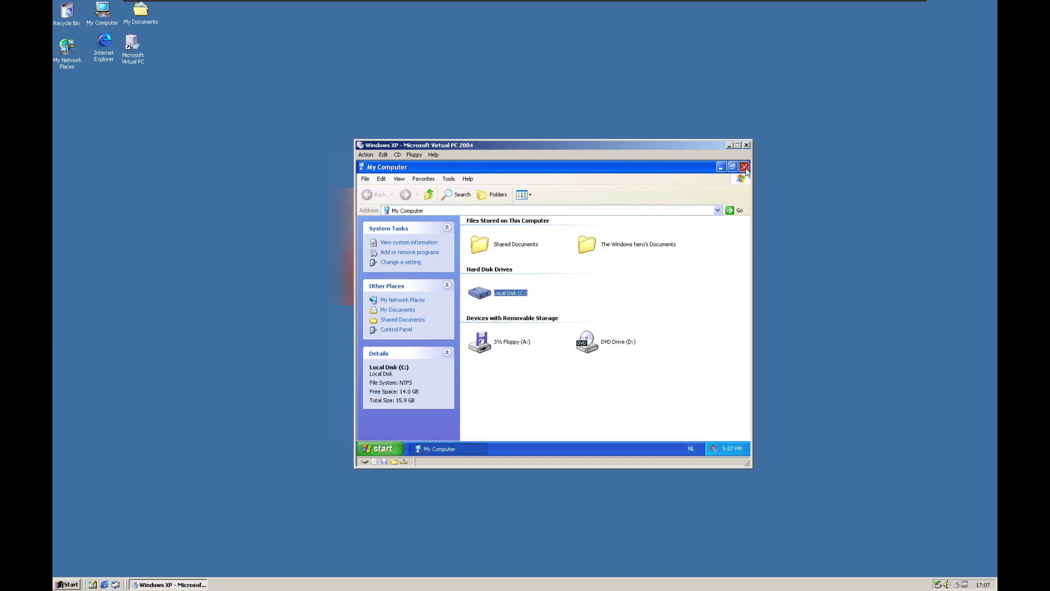
{"action": "left_click", "coordinate": [745, 167]}
{"action": "right_click", "coordinate": [432, 198]}
{"action": "left_click", "coordinate": [475, 257]}
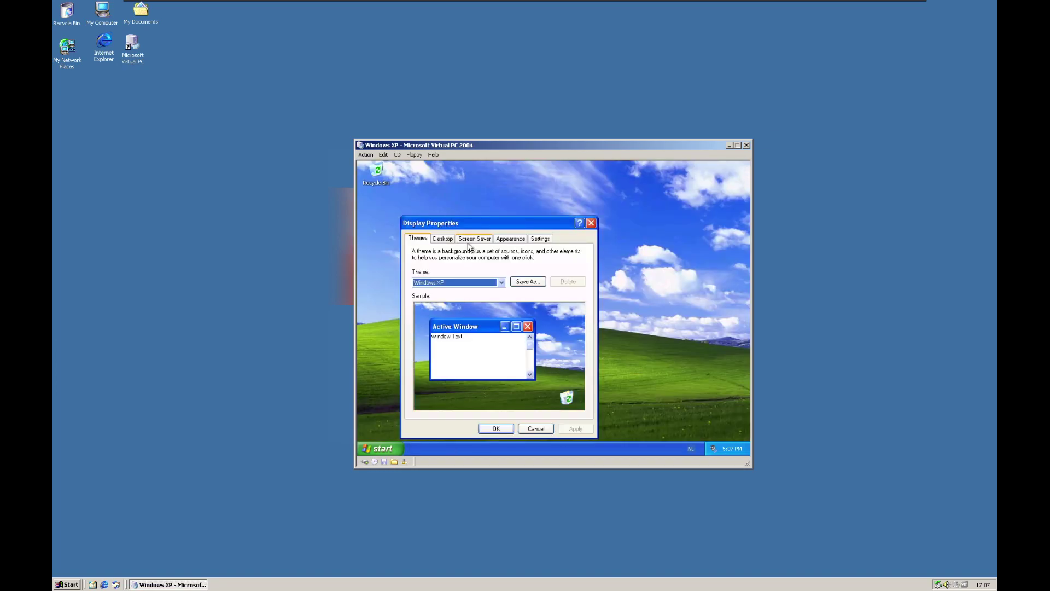
{"action": "key", "text": "Escape"}
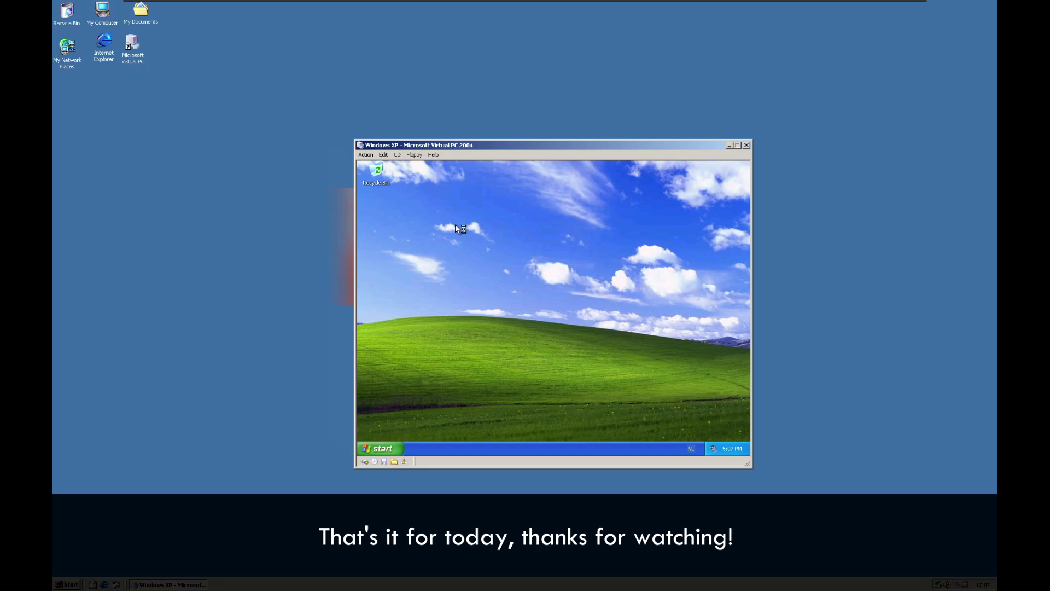